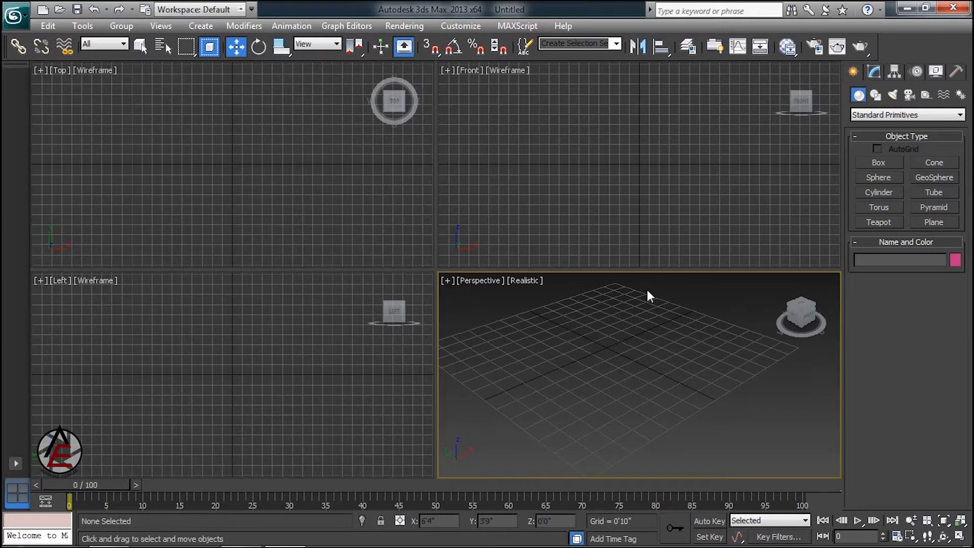
- Maximize the perspective viewport and create a box about 2'8" long, 4'6" wide and 3'7" high on the grid
key("alt+w")
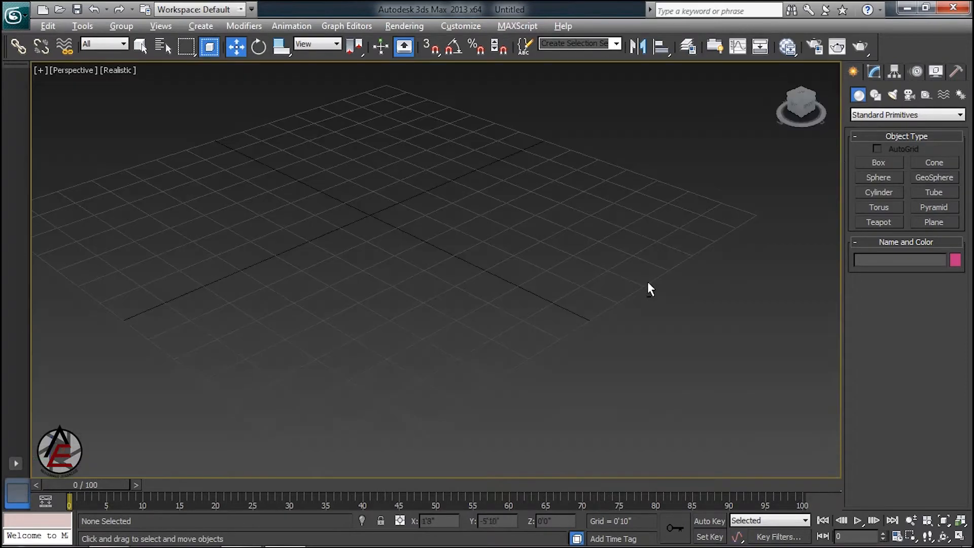
left_click(878, 162)
left_click_drag(484, 204, 441, 321)
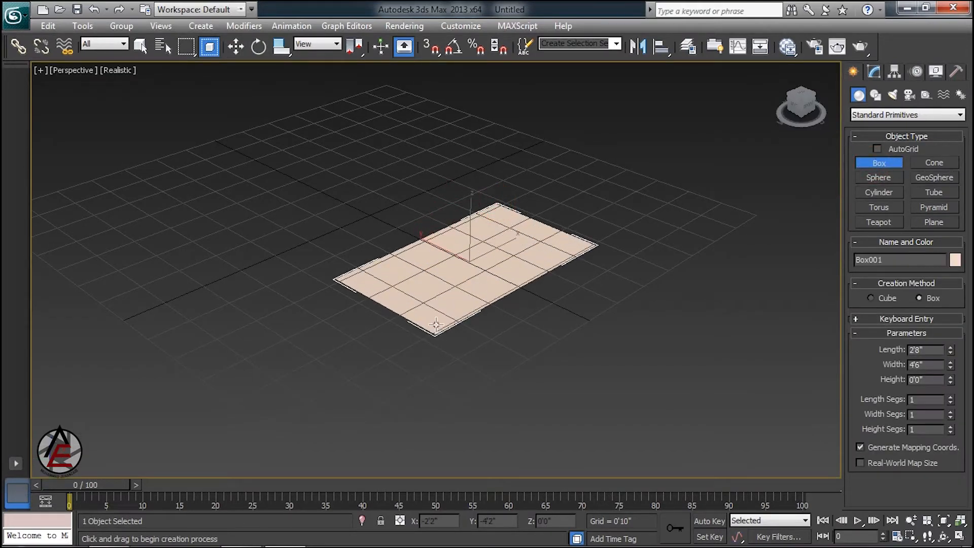
left_click(470, 163)
middle_click_drag(469, 163, 445, 279)
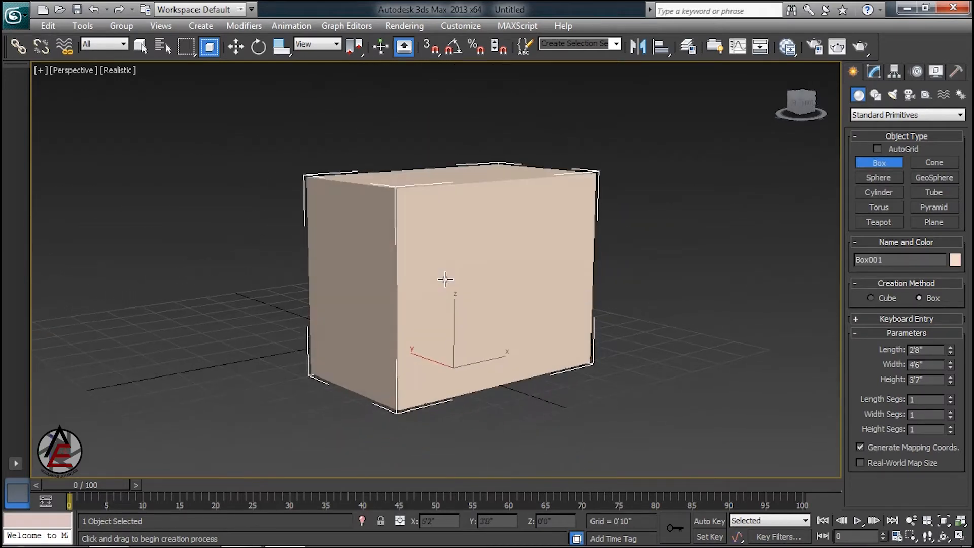
- Select the box with the Select Object tool, open its creation parameters for modification, and clear the selection
left_click(135, 51)
left_click(208, 205)
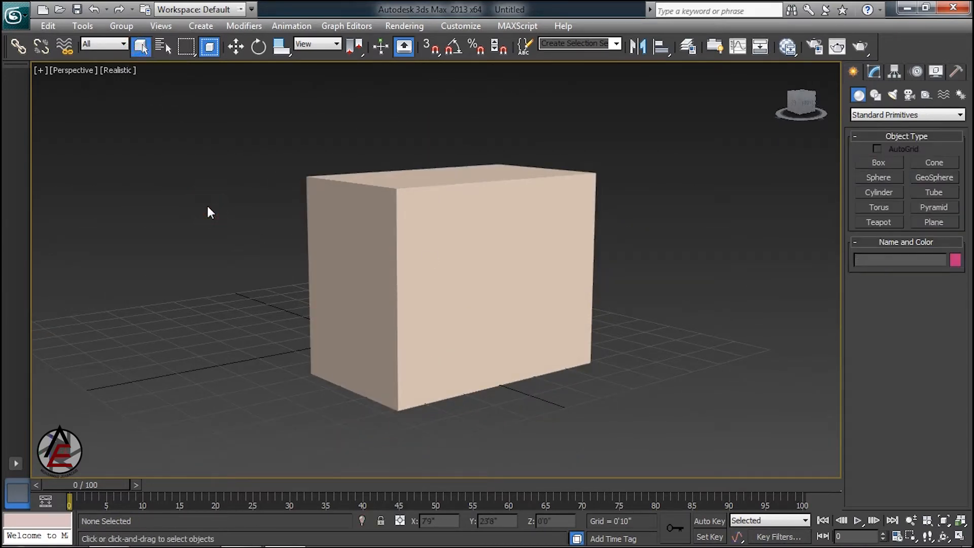
key("v")
left_click(224, 137)
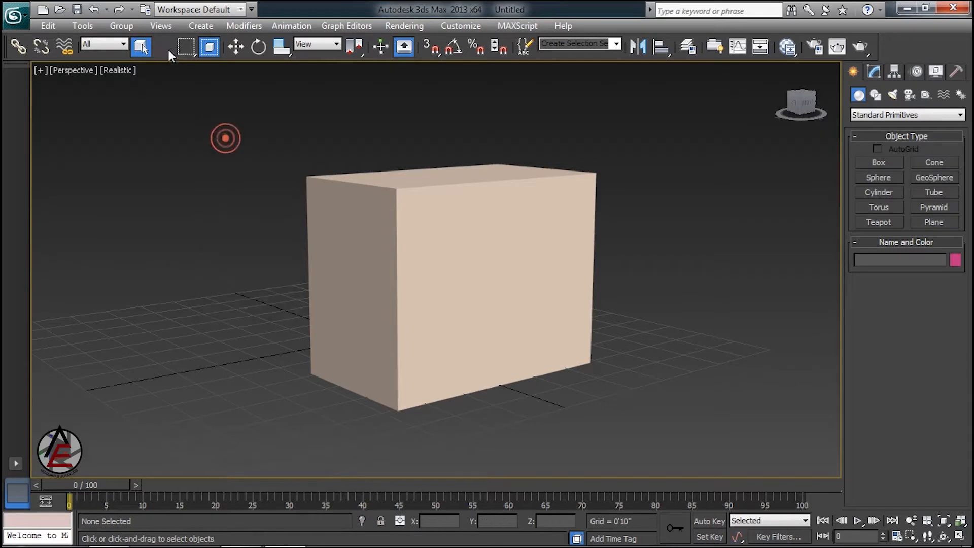
left_click(404, 270)
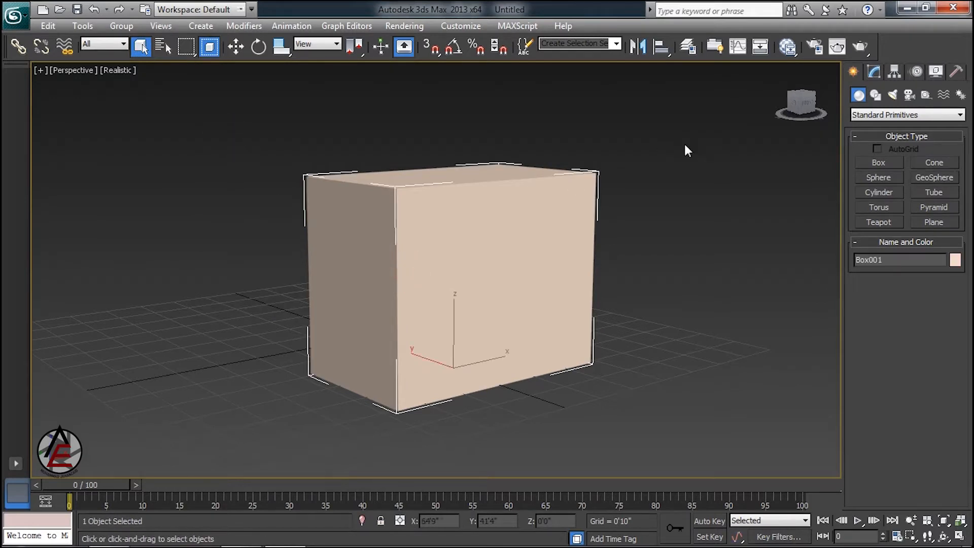
key("1")
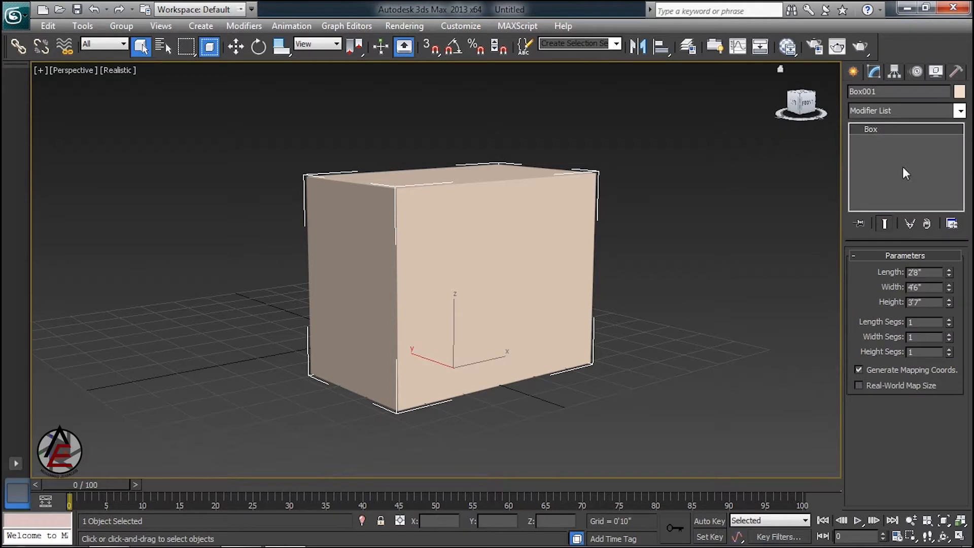
left_click(220, 123)
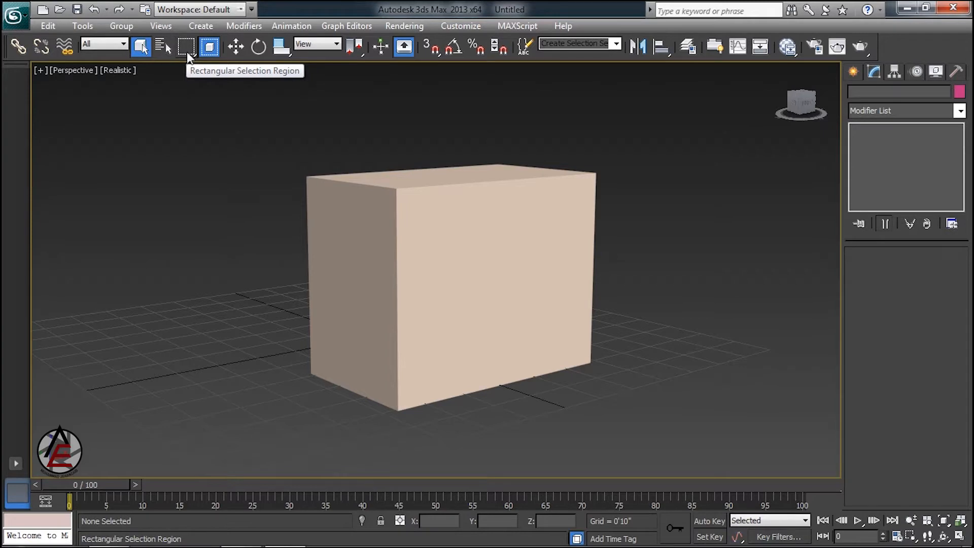
- Test window selection on the box with partial rectangular regions, and select it with a region enclosing it completely
left_click(186, 52)
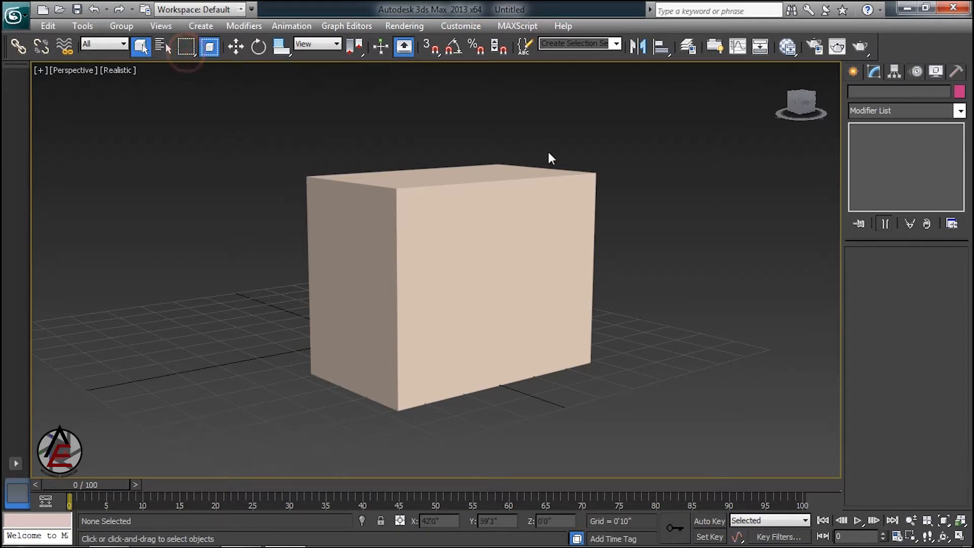
left_click_drag(622, 122, 213, 231)
left_click_drag(410, 134, 268, 431)
left_click_drag(779, 104, 172, 443)
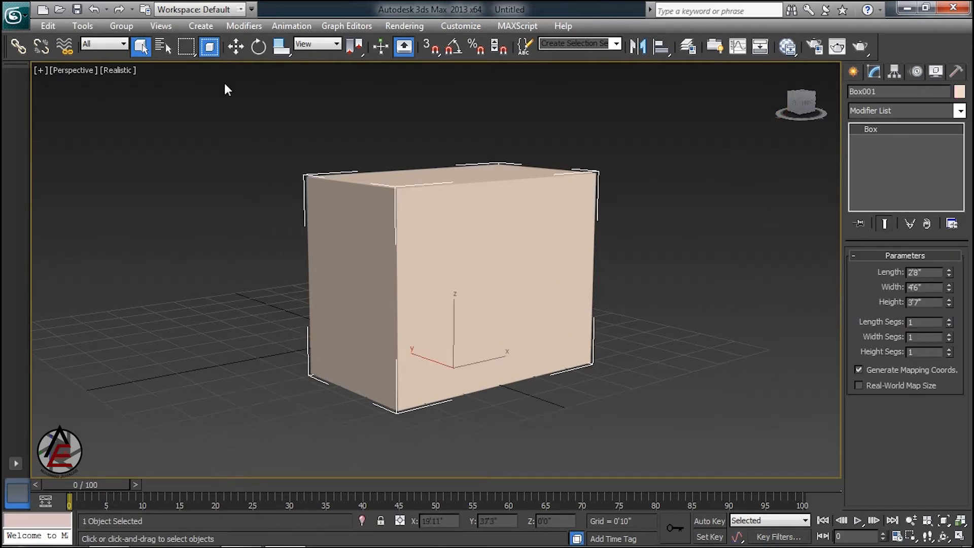
left_click(191, 51)
left_click(163, 46)
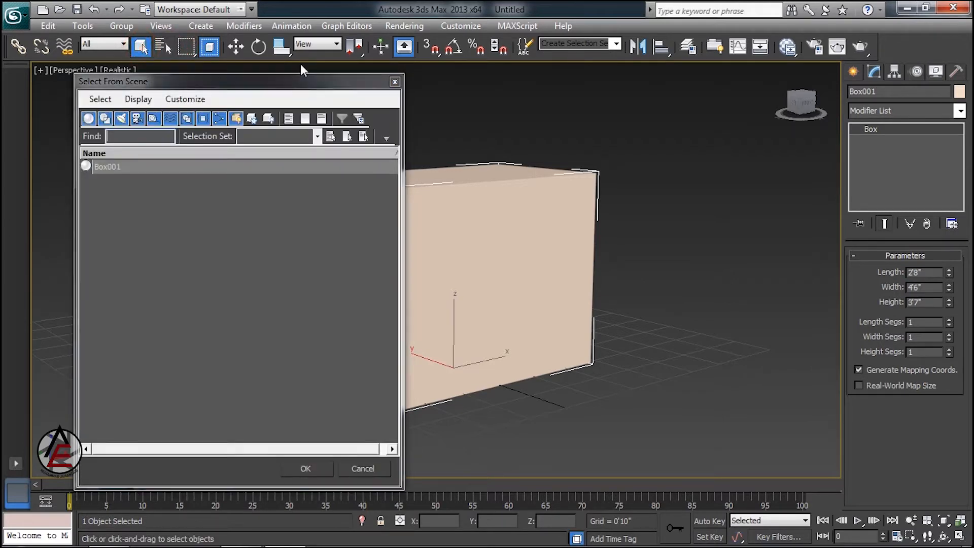
left_click(394, 82)
left_click(174, 47)
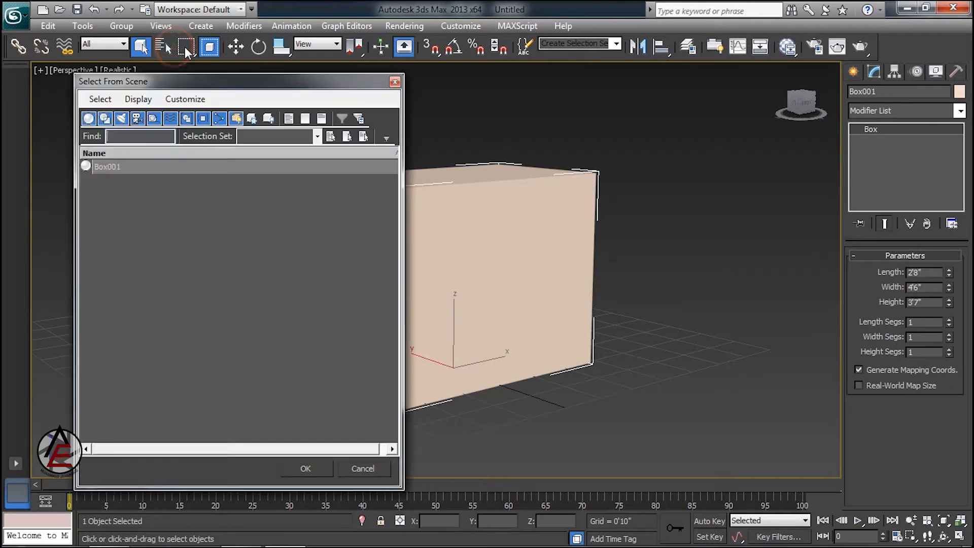
left_click(398, 77)
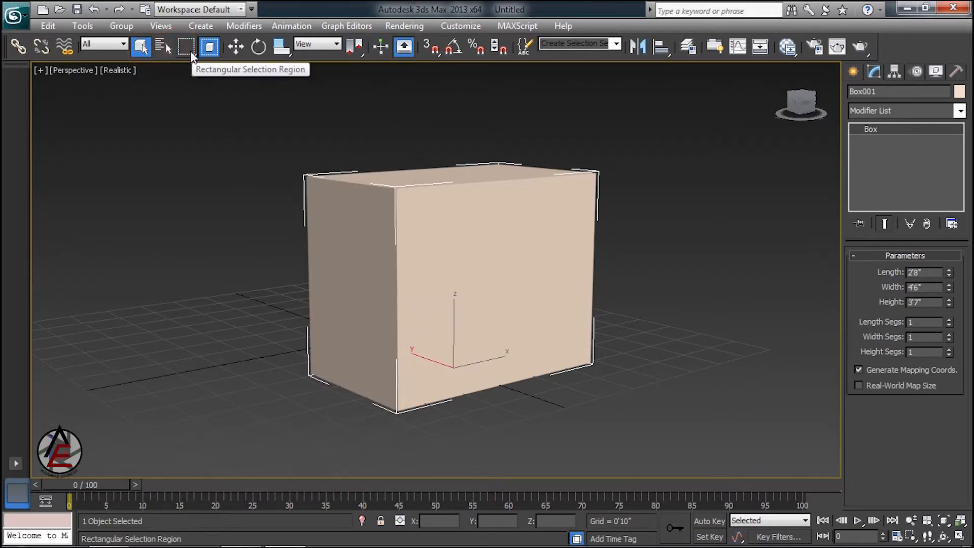
- Switch region selection to crossing mode, try a rectangular region overlapping only part of the box, and clear the selection
left_click(208, 48)
left_click(188, 48)
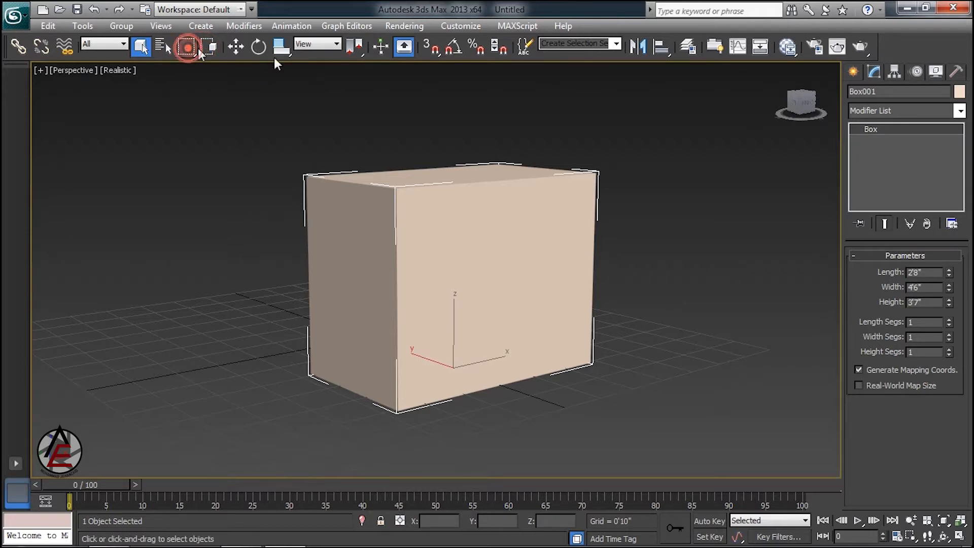
left_click_drag(608, 130, 487, 229)
left_click(723, 244)
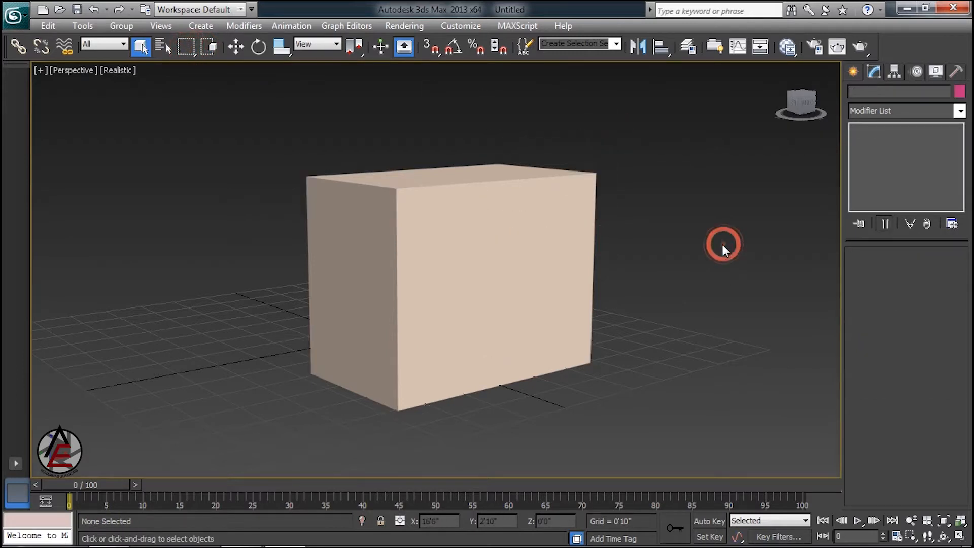
- Select the box with small crossing regions that only touch its top face and side corner
middle_click_drag(565, 272, 568, 299, "alt")
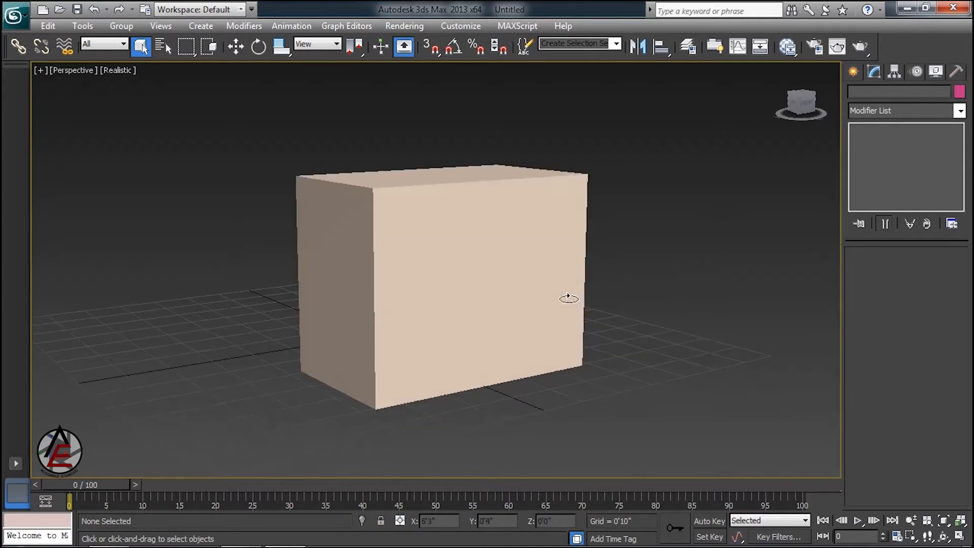
scroll(537, 268, "down", 3)
mouse_move(470, 236)
middle_mouse_down("alt")
mouse_move(489, 276)
mouse_move(465, 250)
middle_mouse_up("alt")
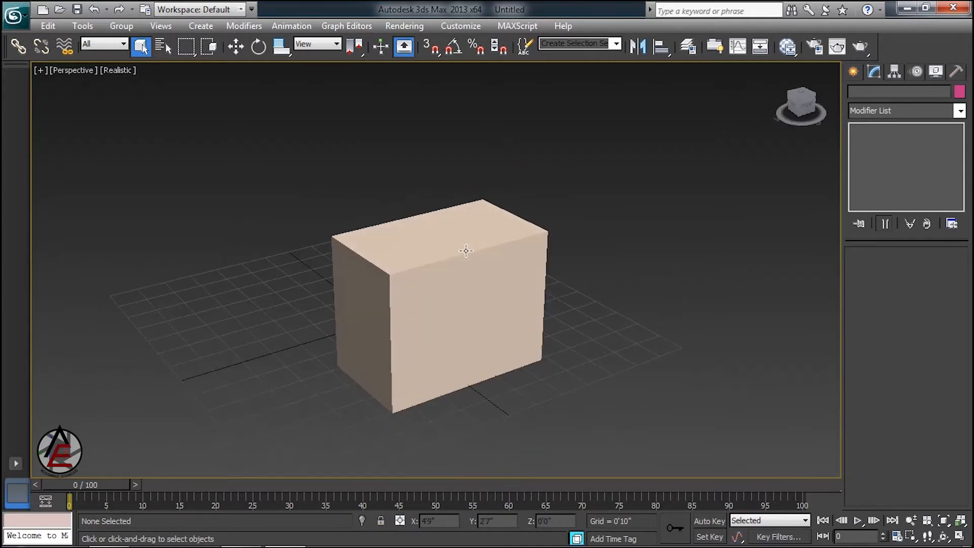
left_click(181, 47)
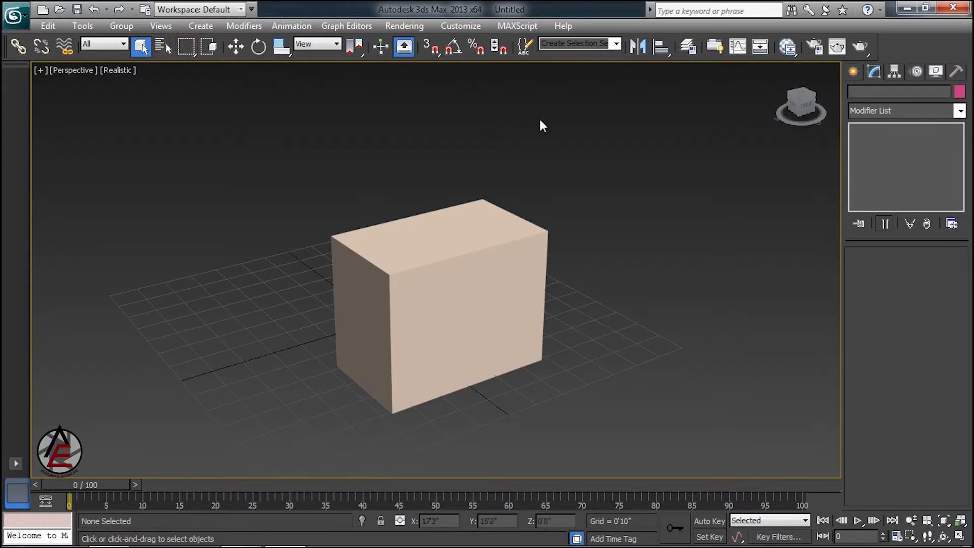
left_click_drag(544, 139, 437, 263)
left_click_drag(519, 148, 452, 220)
left_click_drag(491, 168, 434, 239)
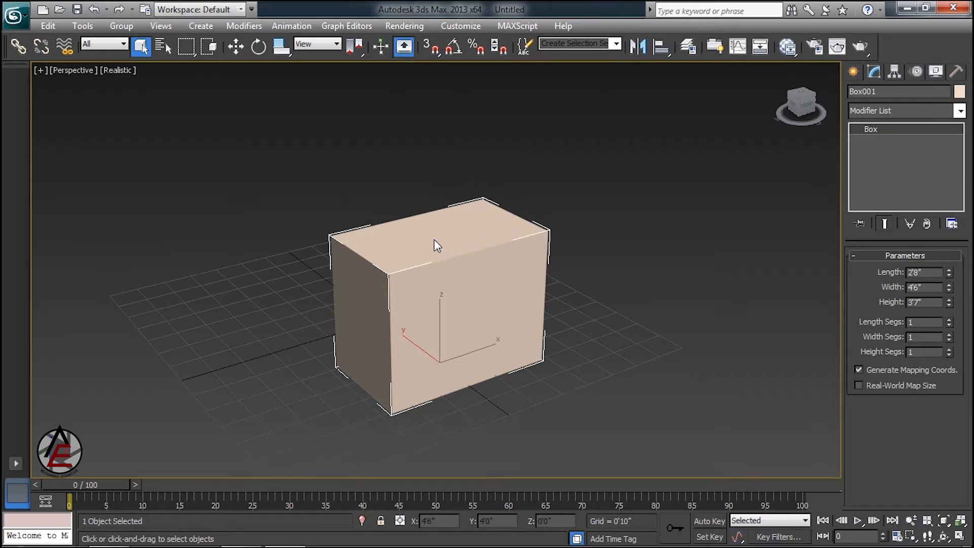
left_click_drag(607, 207, 528, 246)
- Create a second box beside the first, about 2'5" long, 4'8" wide and 2'9" high
left_click(854, 72)
left_click(879, 162)
mouse_move(687, 298)
left_mouse_down()
mouse_move(645, 366)
mouse_move(647, 315)
left_mouse_up()
left_click(654, 282)
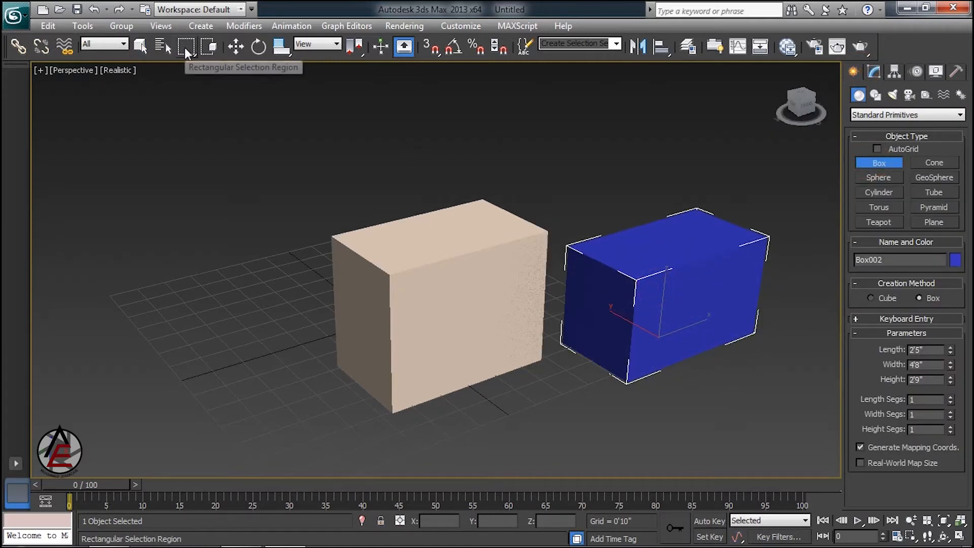
left_click_drag(650, 165, 575, 226)
right_click(597, 198)
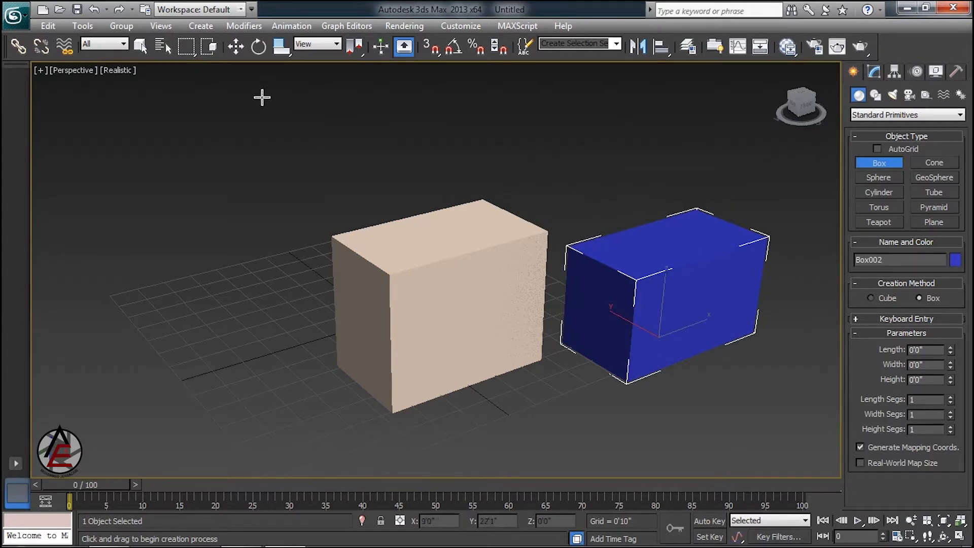
- Select both boxes with a crossing region spanning the gap between them, and clear the selection
left_click(144, 49)
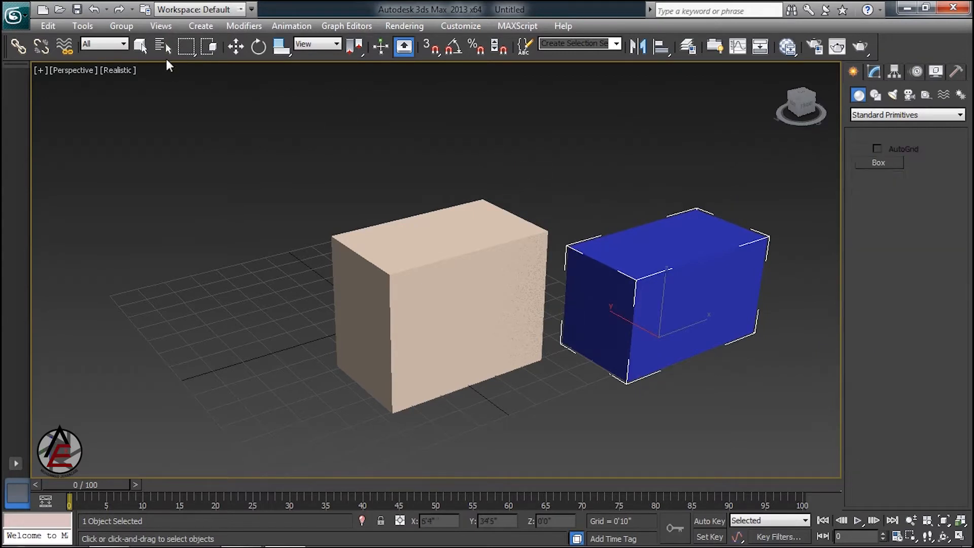
left_click(476, 146)
left_click_drag(586, 152, 539, 276)
left_click_drag(620, 130, 516, 279)
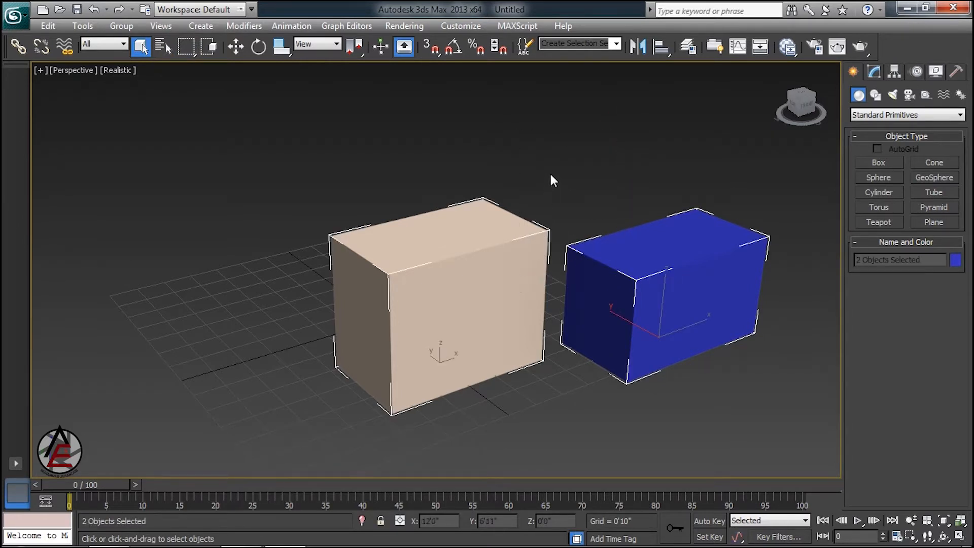
left_click(543, 148)
- Select the beige box alone with a crossing region, select both boxes with regions touching each, and deselect everything
left_click_drag(544, 148, 483, 278)
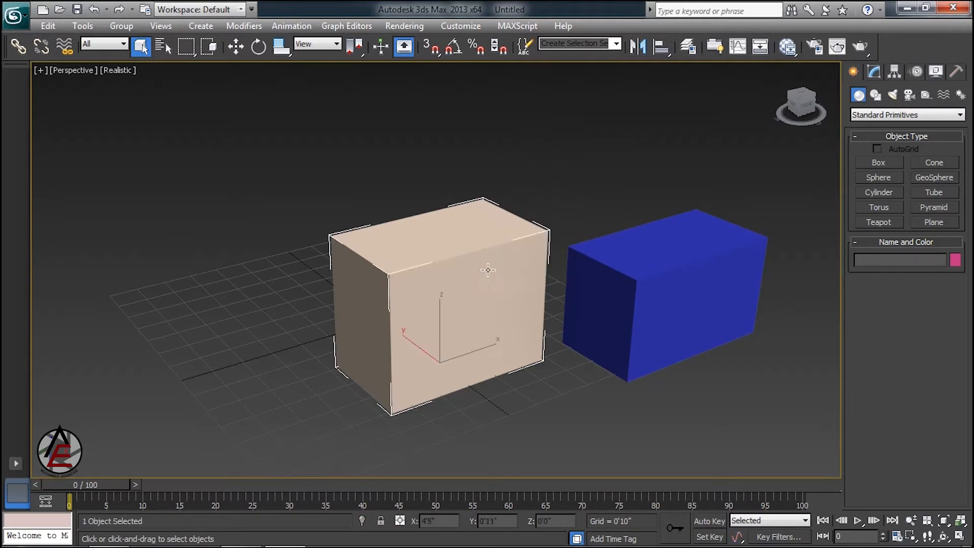
left_click_drag(573, 202, 531, 249)
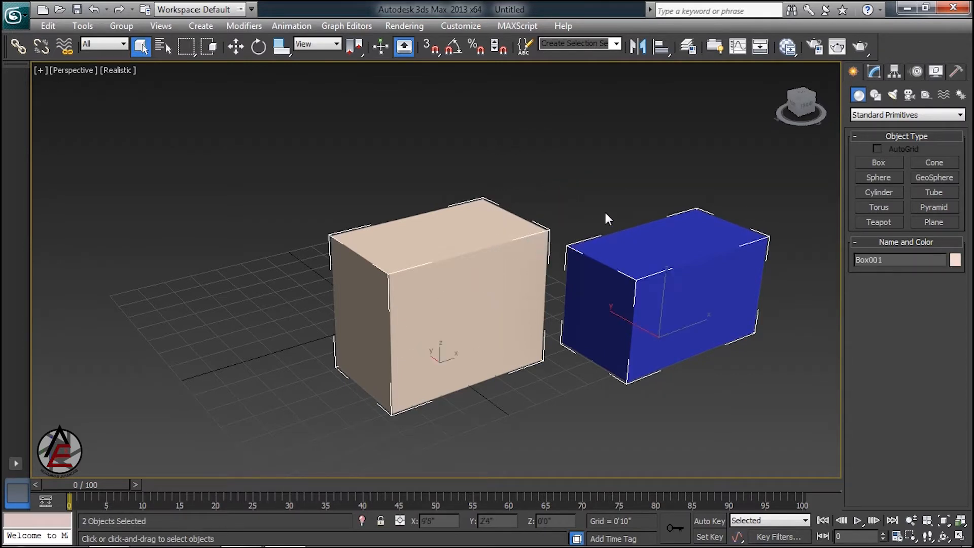
left_click_drag(608, 206, 568, 264)
left_click_drag(574, 222, 524, 287)
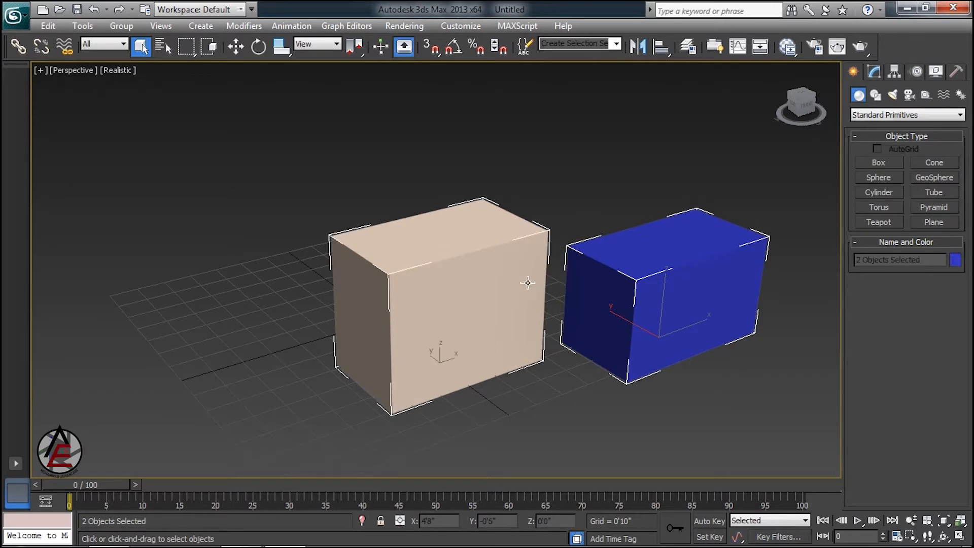
left_click(541, 154)
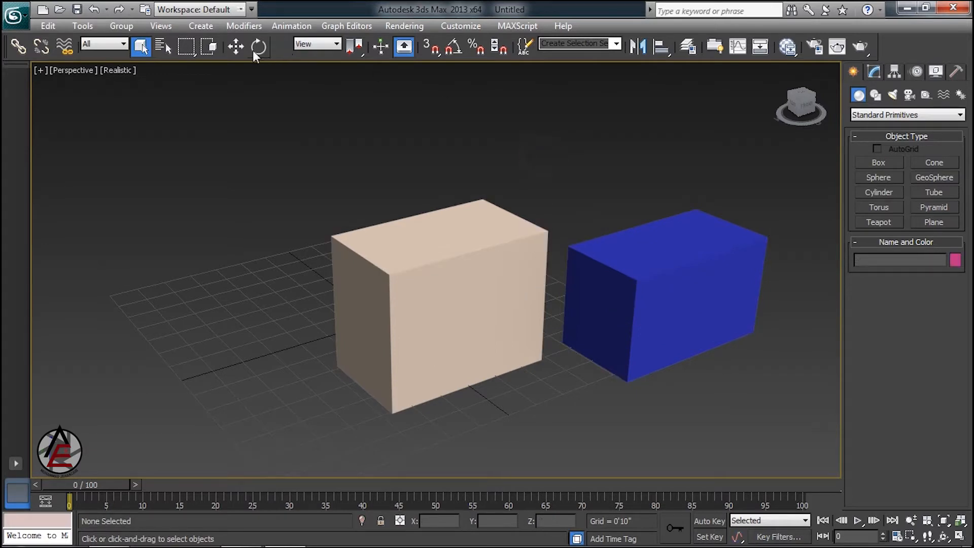
- Switch region selection to window mode and select the beige box, and separately the blue box, by enclosing each completely
left_click(210, 46)
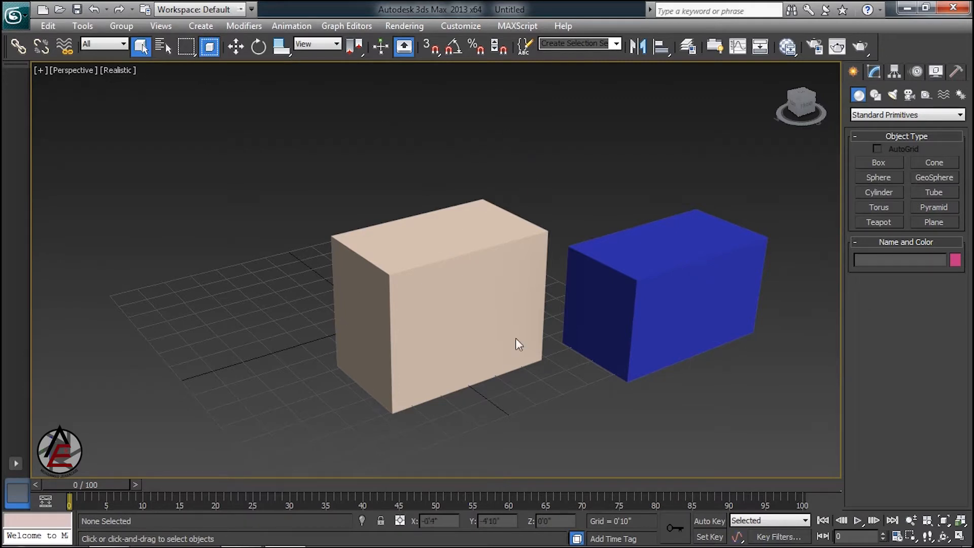
left_click_drag(551, 86, 355, 424)
left_click_drag(546, 154, 303, 426)
left_click_drag(572, 151, 302, 426)
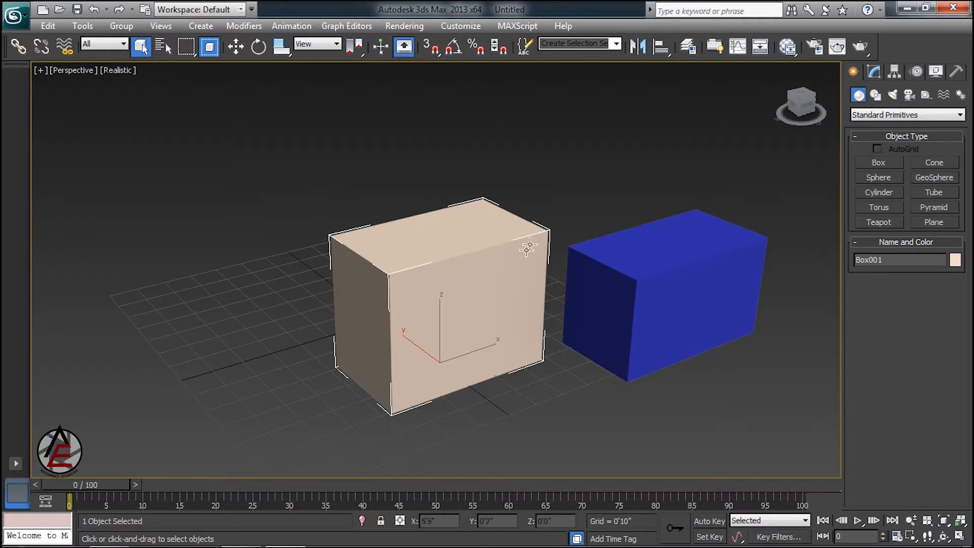
left_click_drag(706, 120, 303, 427)
mouse_move(624, 100)
left_mouse_down()
mouse_move(372, 398)
mouse_move(374, 359)
left_mouse_up()
left_click_drag(490, 128, 813, 407)
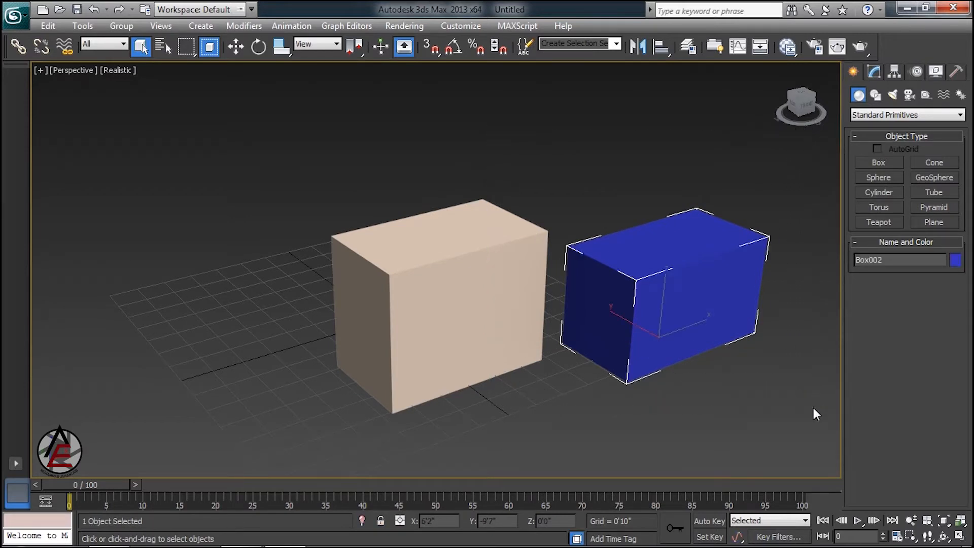
- Switch region selection back to crossing mode, drag regions partly overlapping both boxes, and clear the selection
left_click(192, 51)
left_click(182, 46)
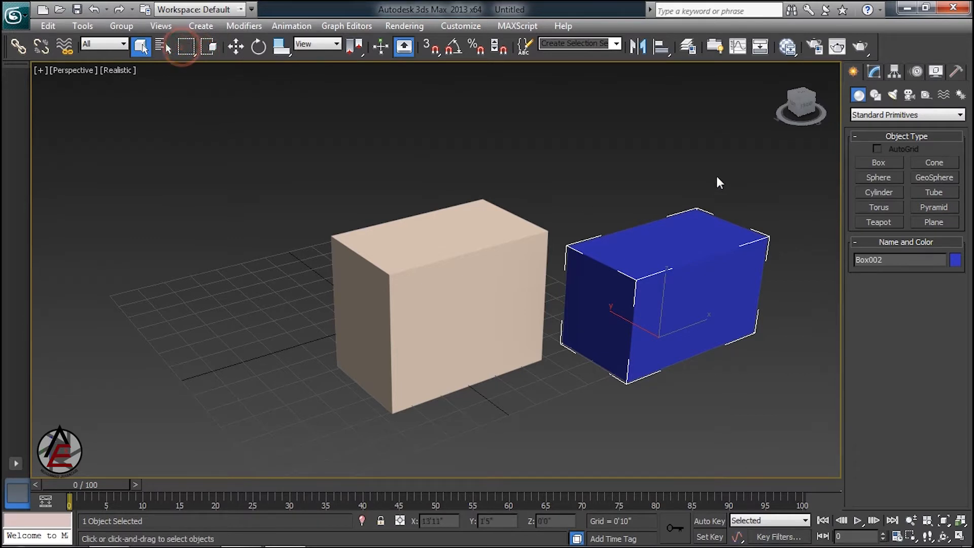
left_click_drag(734, 150, 473, 269)
left_click_drag(711, 127, 466, 302)
left_click(591, 170)
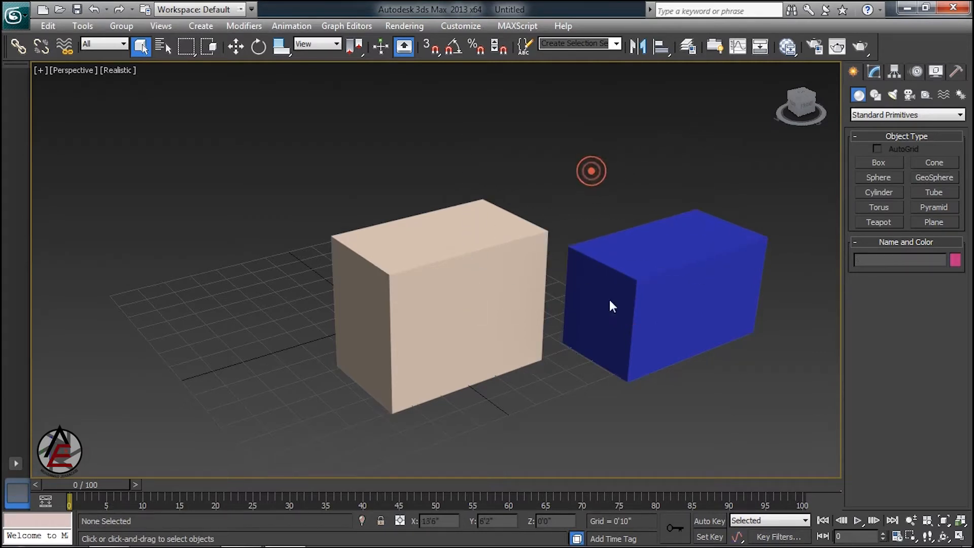
- Delete the blue box and the beige box from the scene
left_click(640, 330)
key("Delete")
left_click(502, 277)
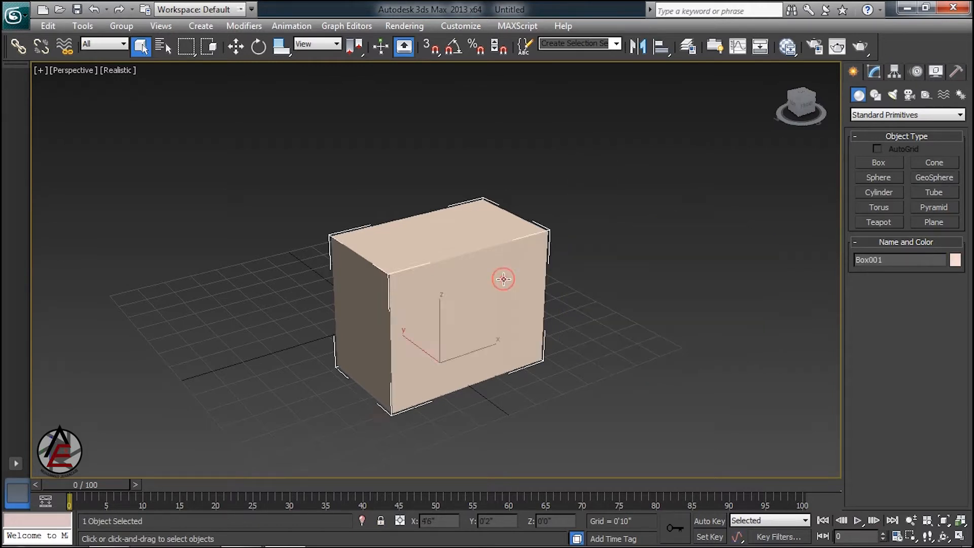
key("Delete")
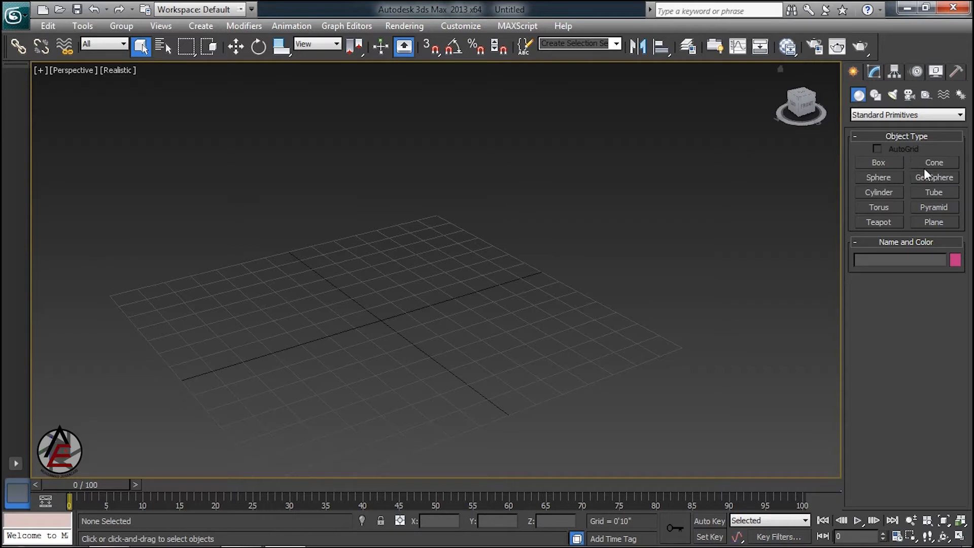
- Create a pyramid on the grid about 1'10" wide, 1'6" deep and 2'2" high
left_click(934, 207)
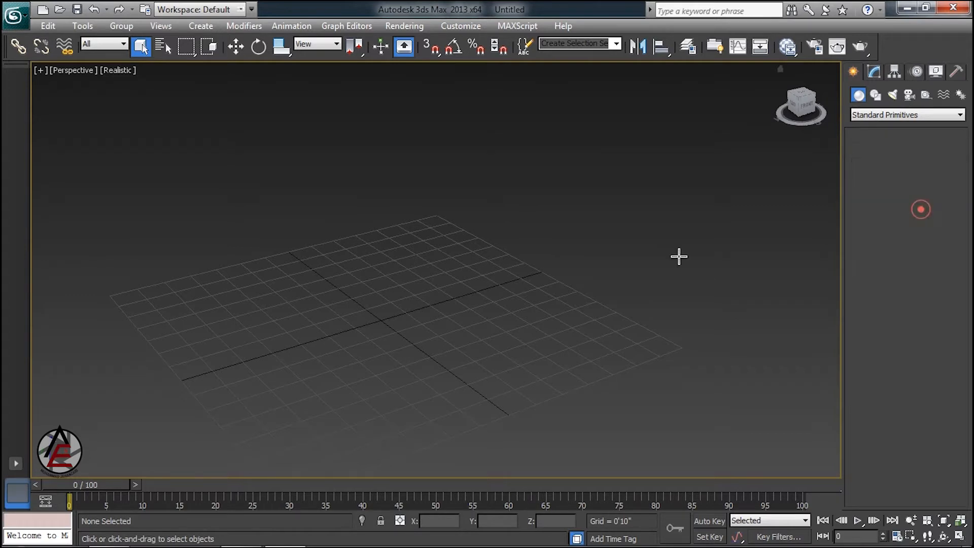
left_click(350, 323)
left_click_drag(349, 324, 330, 340)
left_click(345, 272)
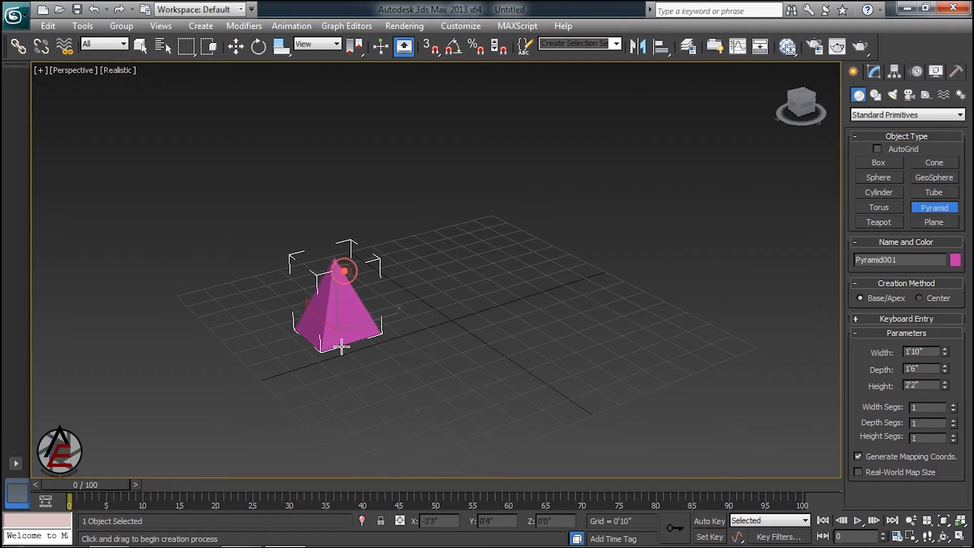
scroll(342, 346, "up", 2)
scroll(351, 335, "down", 1)
middle_click_drag(362, 325, 442, 266)
right_click(544, 283)
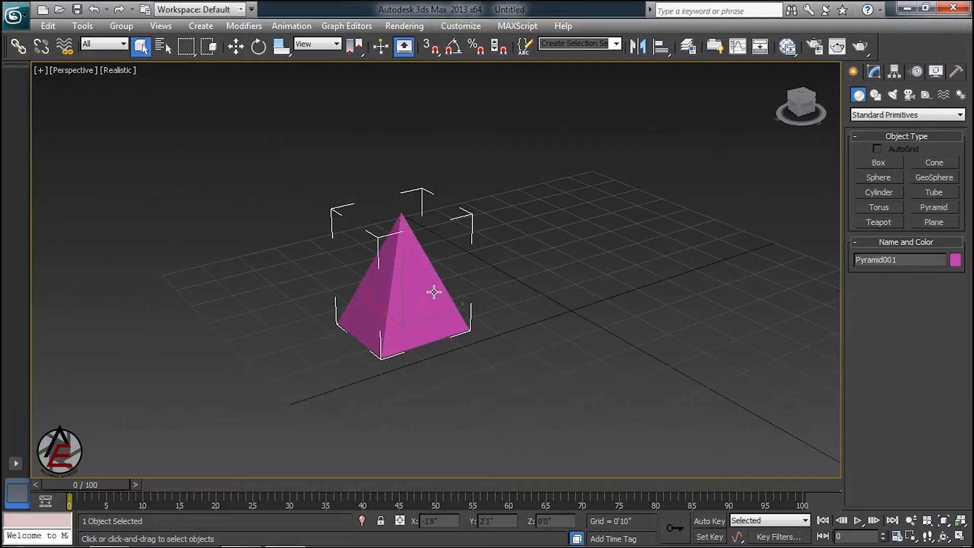
- Try cloning the pyramid with the Move tool along the X axis and again along the Z axis, cancelling each clone
key("w")
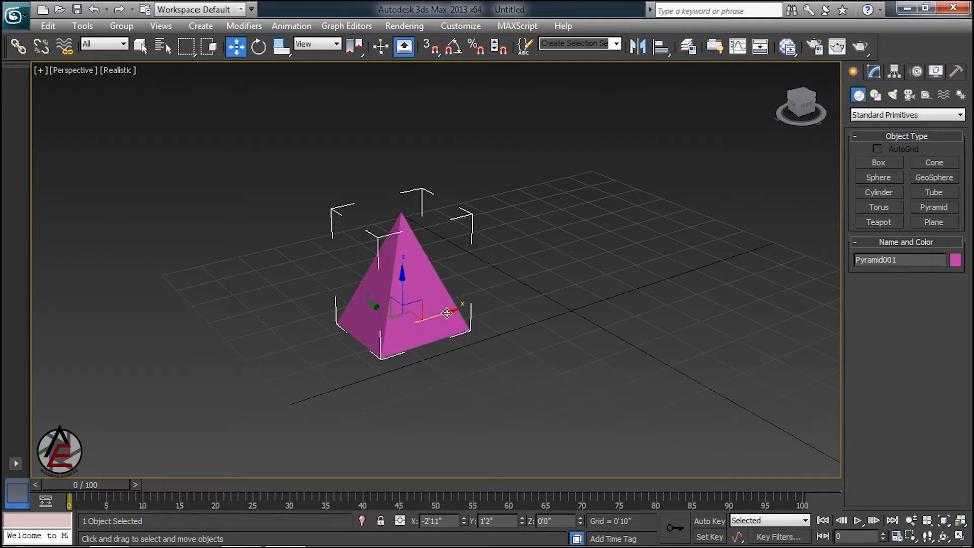
mouse_move(447, 312)
left_mouse_down("shift")
mouse_move(570, 274)
mouse_move(602, 274)
left_mouse_up("shift")
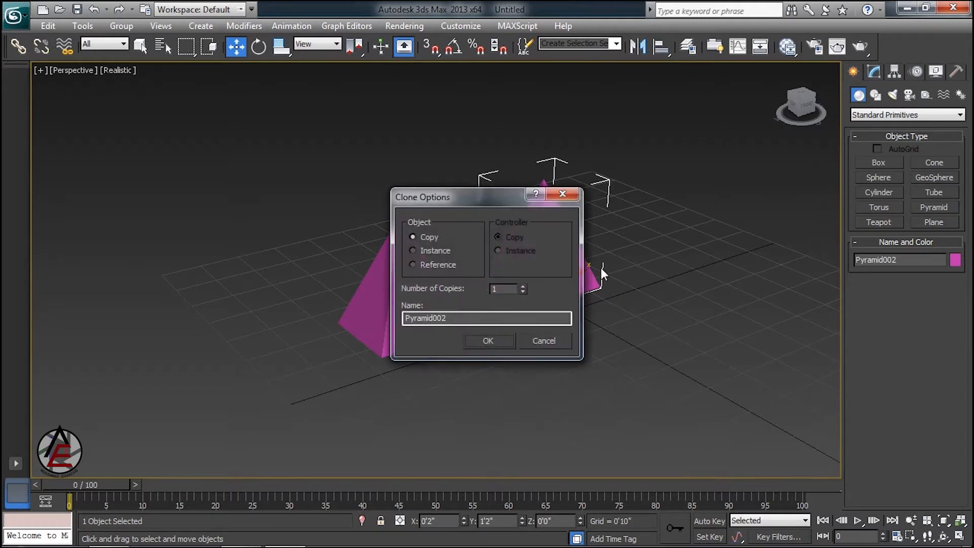
key("Escape")
left_click_drag(404, 283, 406, 127, "shift")
key("Escape")
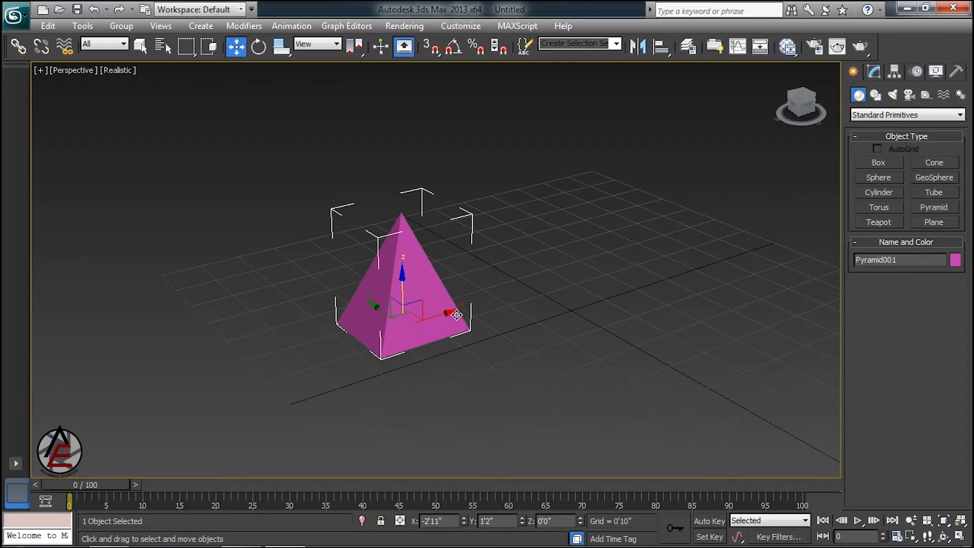
- Clone the pyramid along the X axis as two Copy-type clones spaced about 2'11" apart
mouse_move(446, 314)
left_mouse_down("shift")
mouse_move(561, 275)
mouse_move(516, 295)
mouse_move(489, 507)
mouse_move(428, 527)
mouse_move(557, 413)
mouse_move(574, 267)
left_mouse_up("shift")
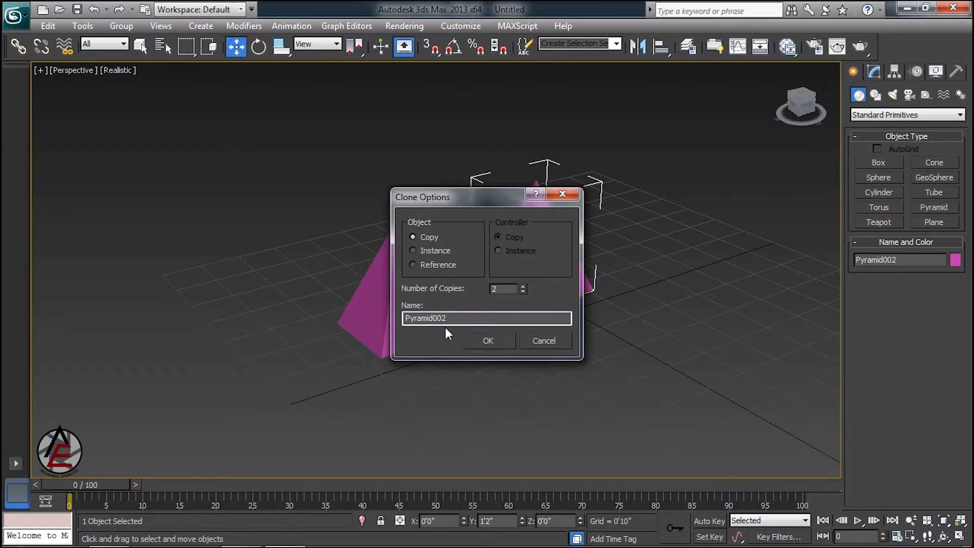
left_click(487, 340)
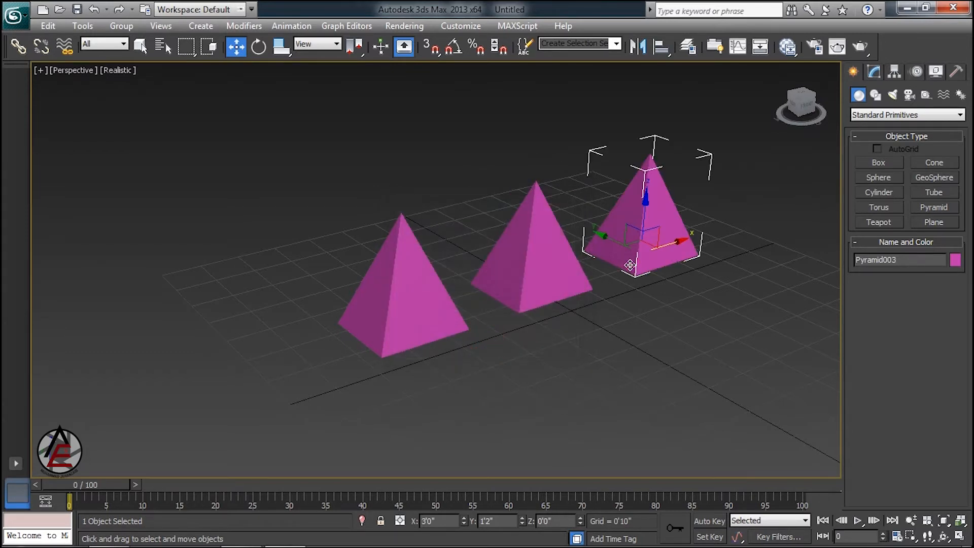
- Select the three pyramids in turn and examine the base parameters of each one
left_click(425, 285)
left_click(549, 261)
left_click(634, 222)
left_click(541, 236)
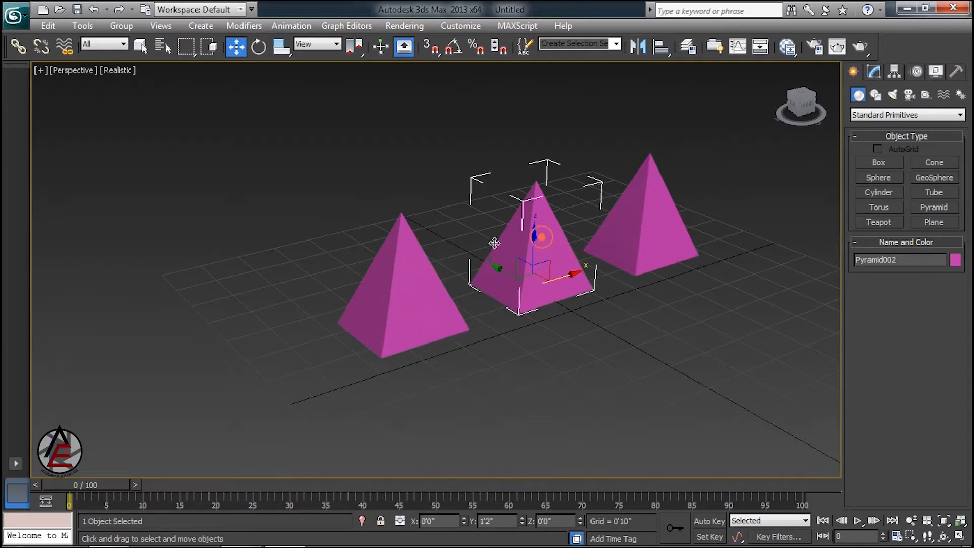
left_click(416, 269)
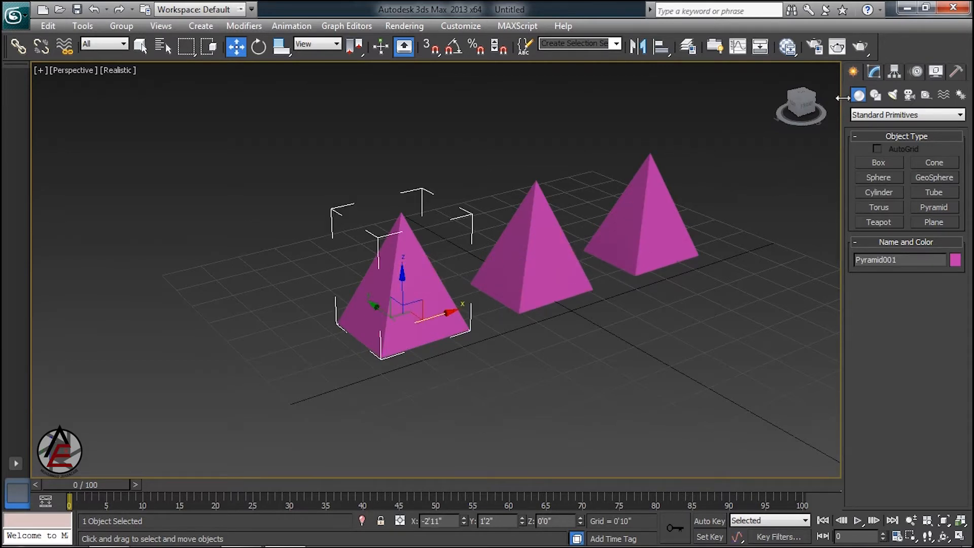
left_click(873, 72)
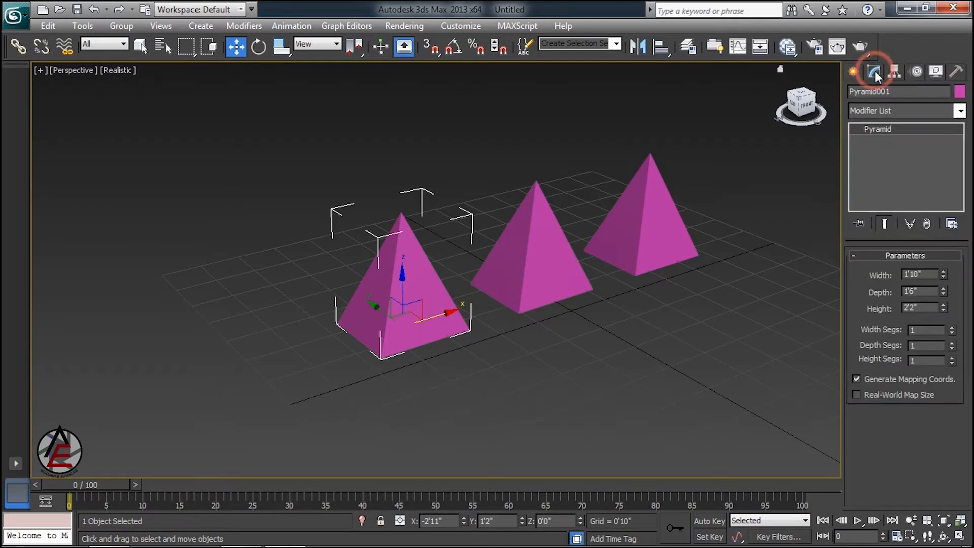
left_click(558, 228)
left_click(658, 225)
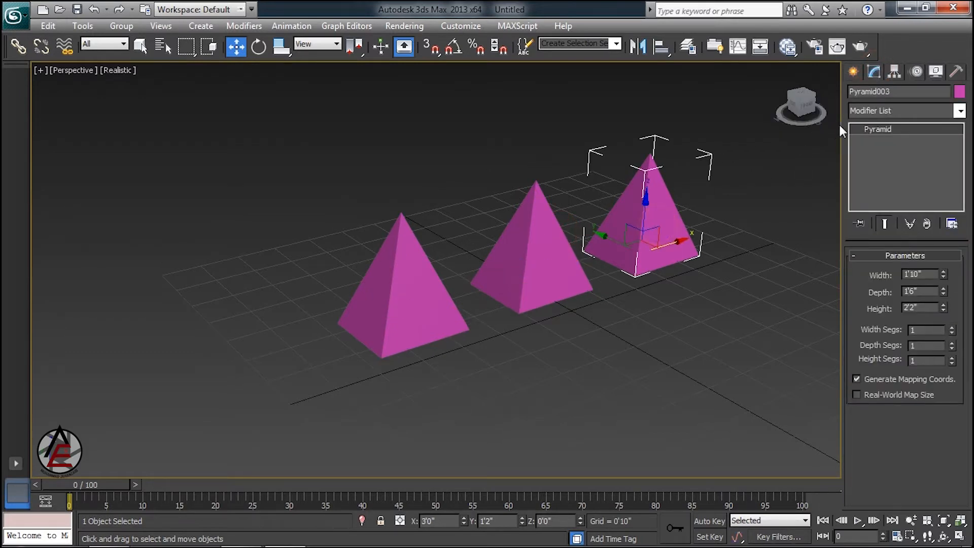
- Widen each pyramid separately, the original to about 3'9" and the middle one to about 4'4", undoing each change before the next
left_click(369, 287)
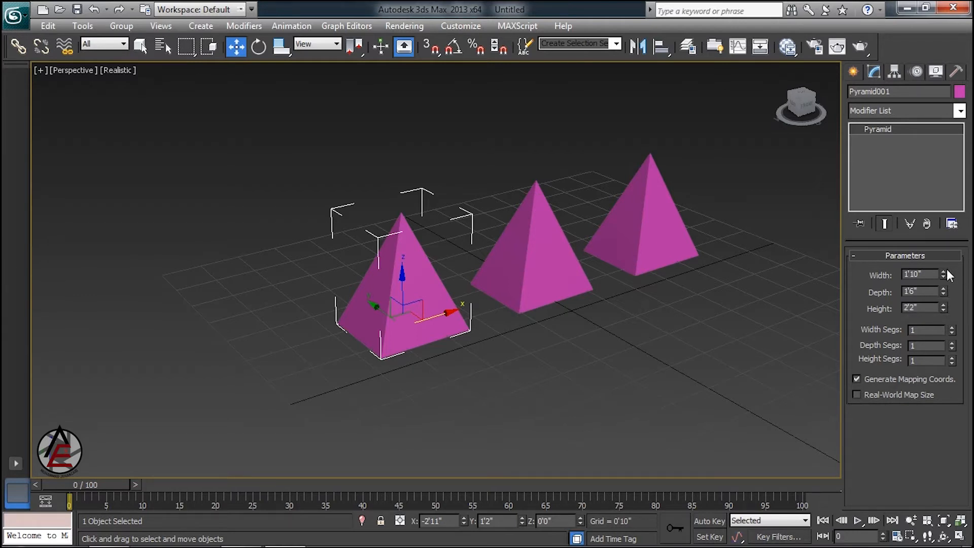
left_click_drag(945, 277, 944, 196)
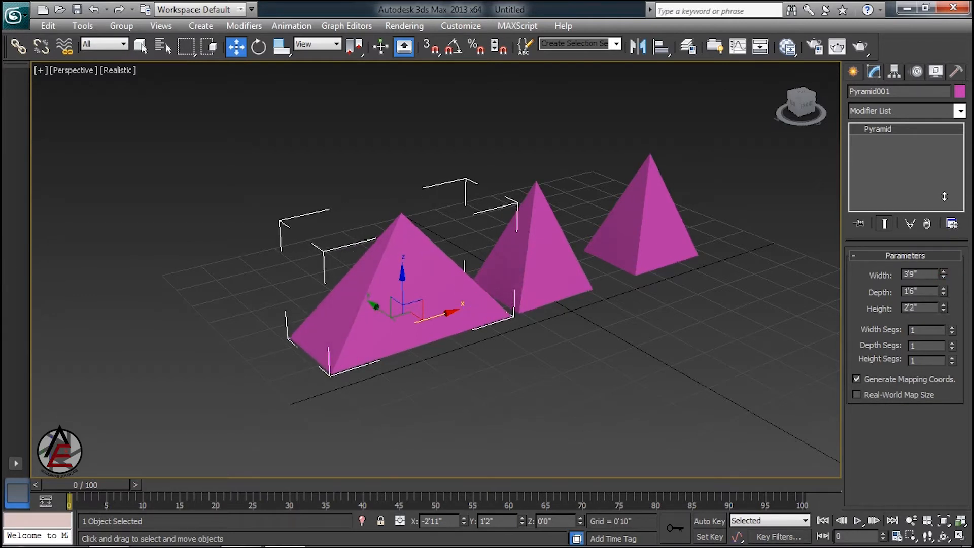
key("ctrl+z")
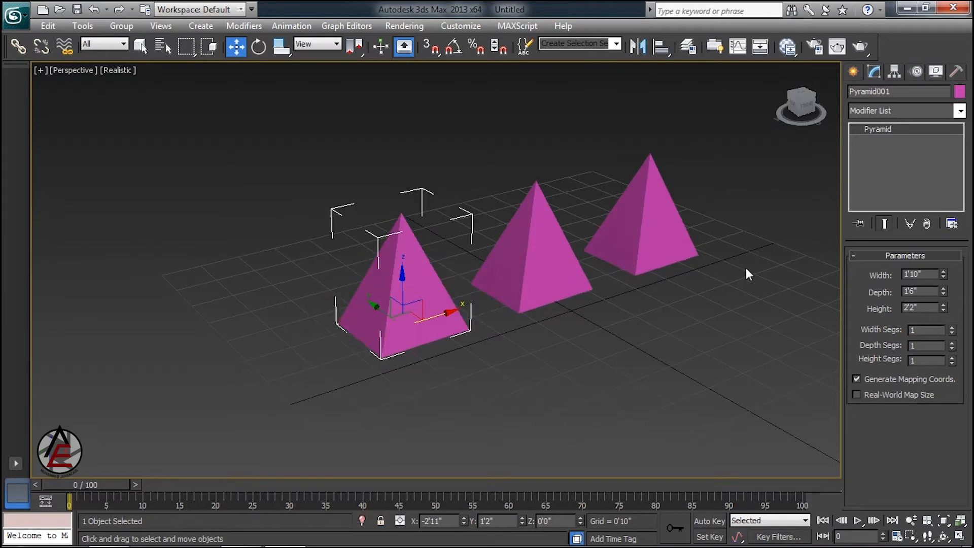
left_click(553, 266)
left_click_drag(943, 274, 954, 173)
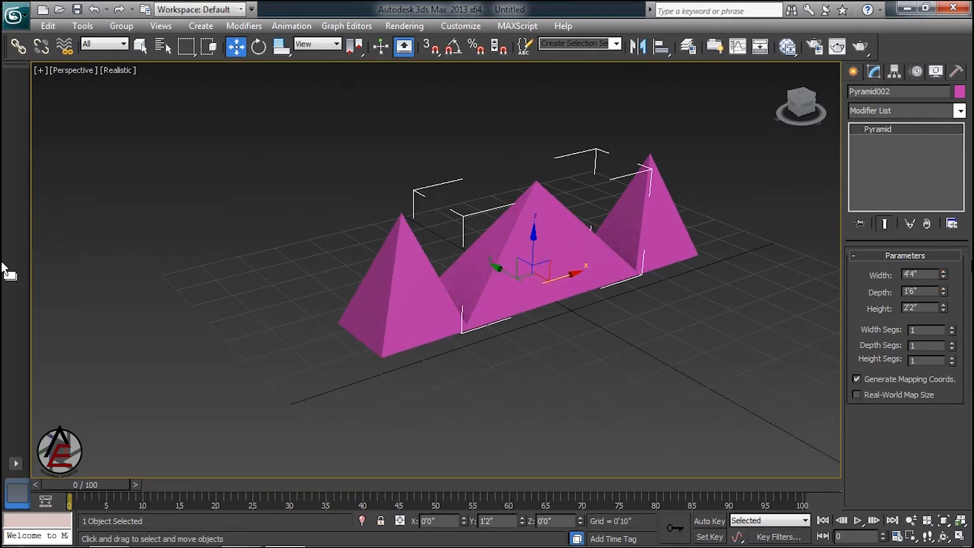
key("ctrl+z")
left_click(651, 242)
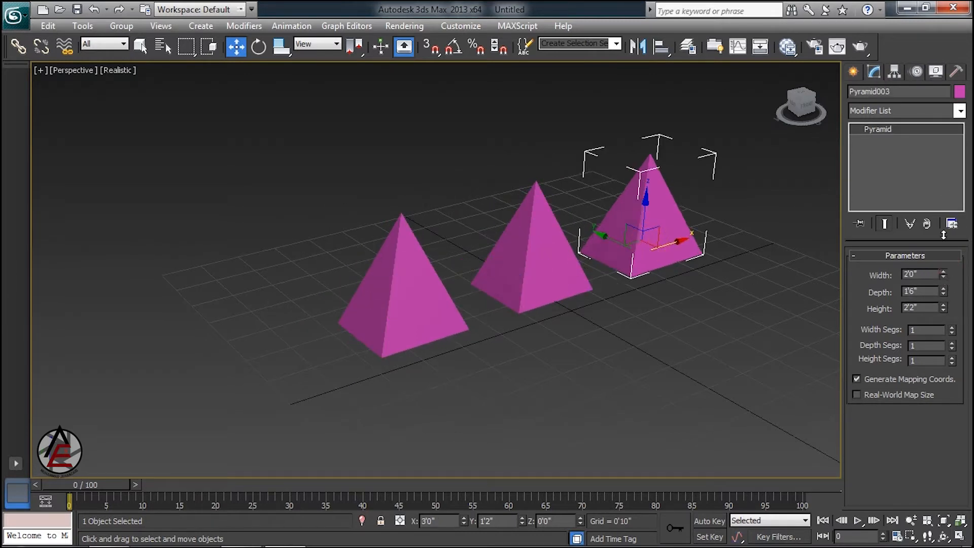
left_click_drag(945, 275, 946, 203)
key("ctrl+z")
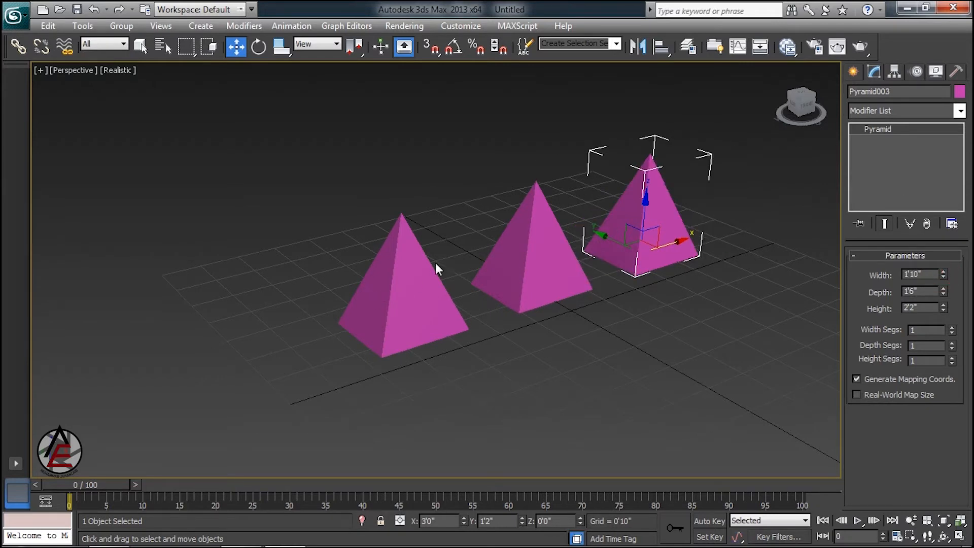
- Clone the original pyramid about 2'10" toward the front along the Y axis as a single Copy
left_click(385, 315)
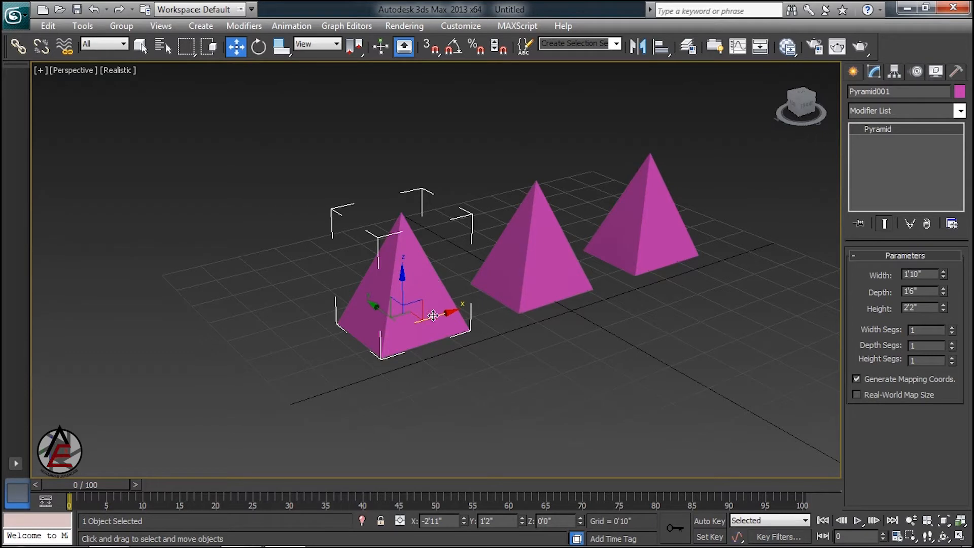
left_click(510, 342)
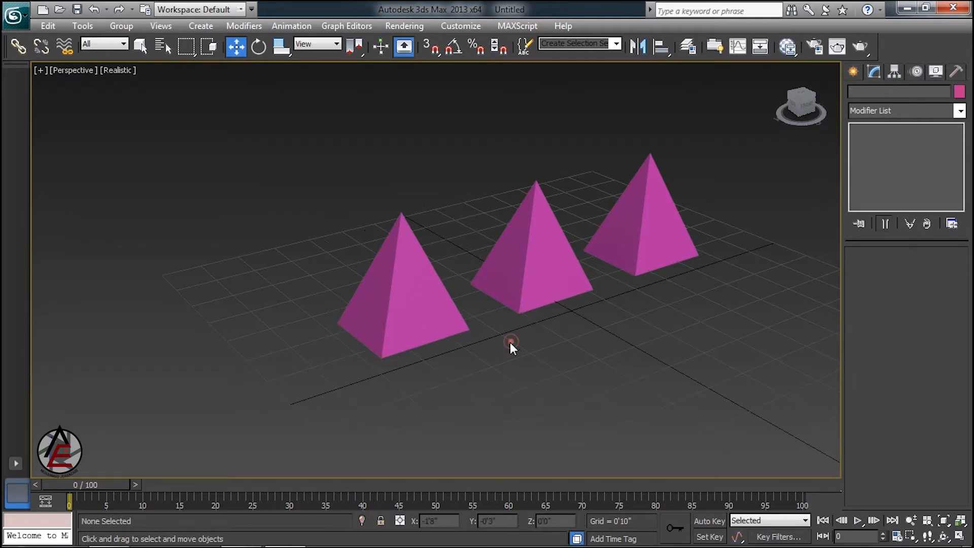
left_click(401, 310)
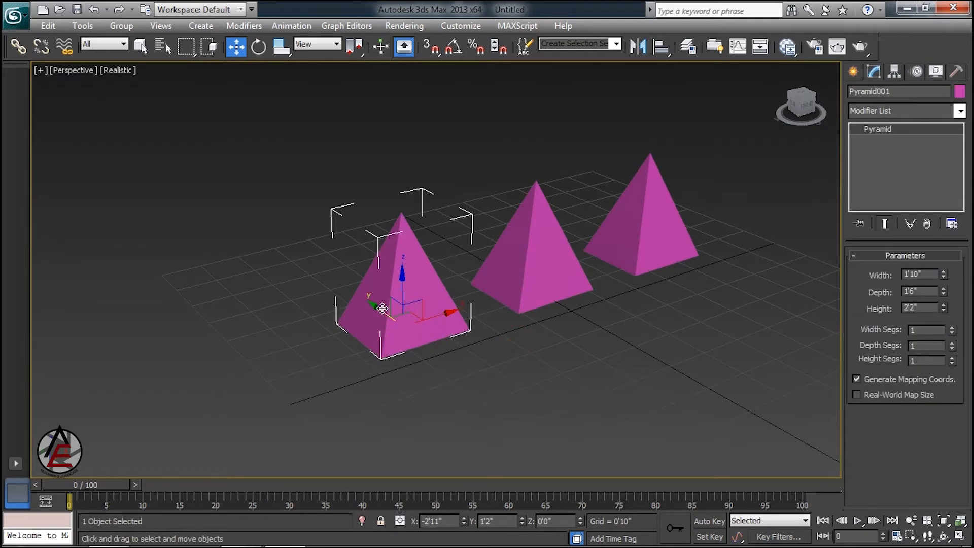
mouse_move(375, 306)
left_mouse_down("shift")
mouse_move(462, 345)
mouse_move(477, 377)
left_mouse_up("shift")
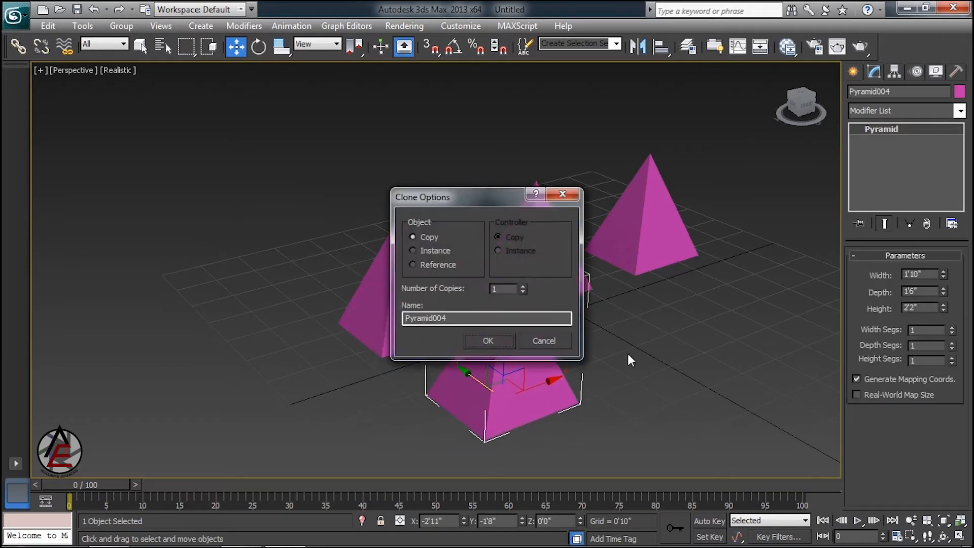
left_click(483, 340)
middle_click_drag(549, 382, 503, 362)
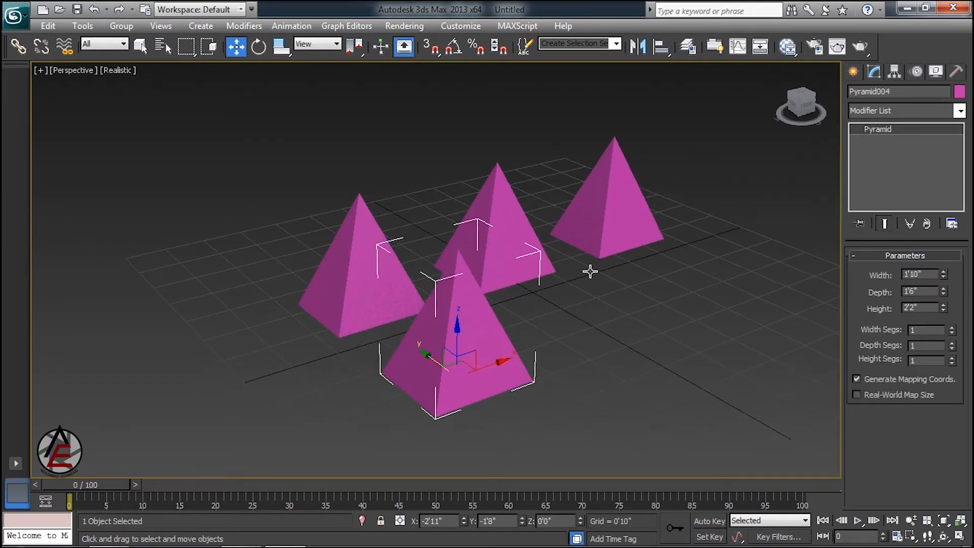
- Change the object color of the new front pyramid to yellow-green and deselect it
left_click(958, 91)
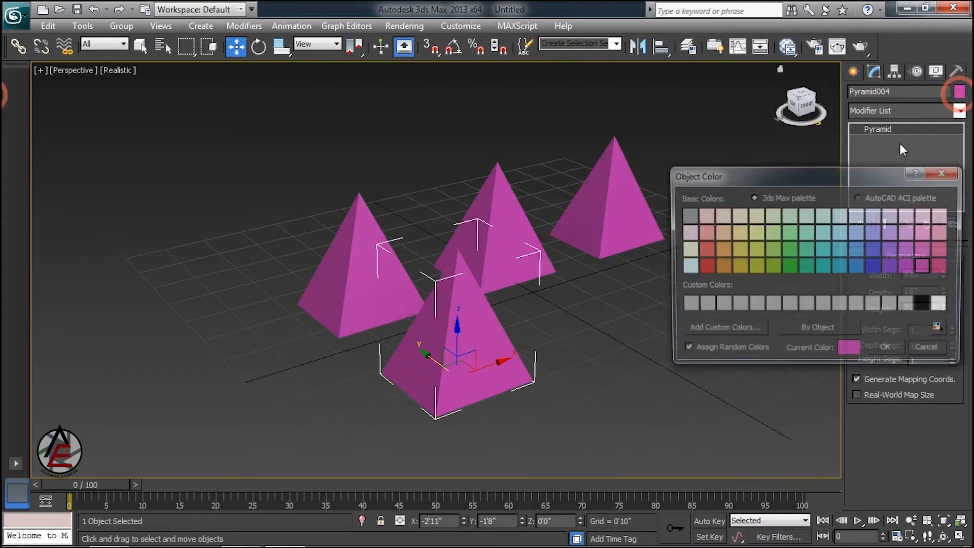
left_click(757, 249)
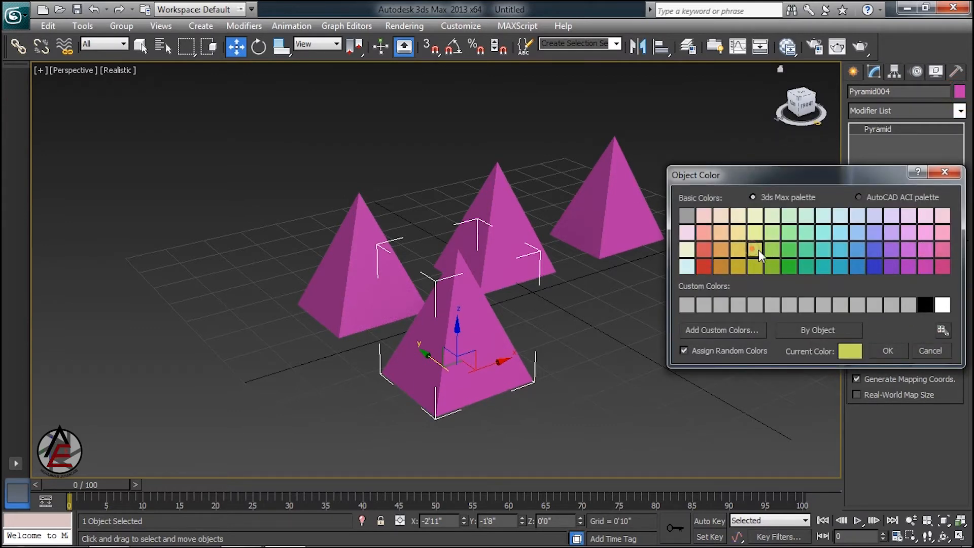
left_click(888, 350)
left_click(672, 342)
- Clone the yellow-green pyramid along the X axis as two Instance-type clones spaced about 2'11" apart
left_click(480, 344)
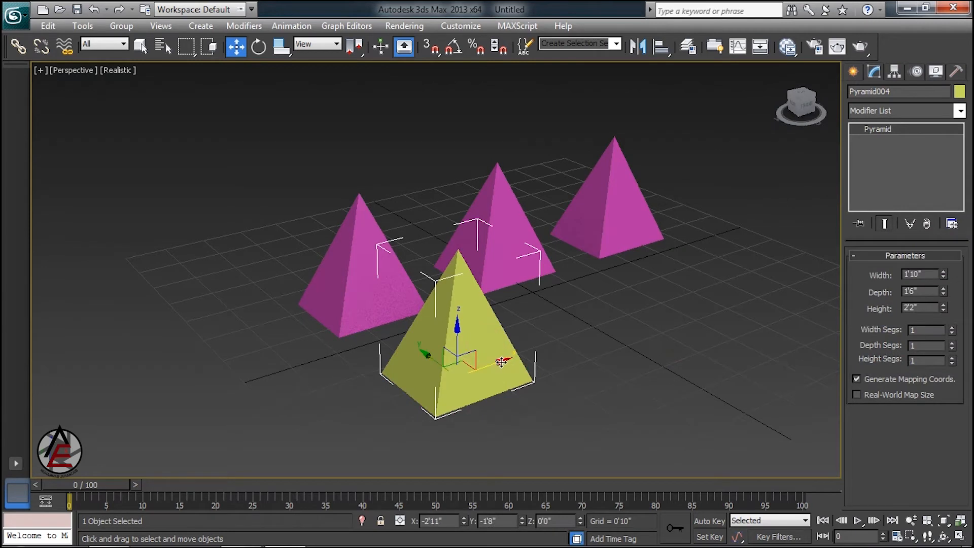
left_click_drag(495, 358, 635, 333, "shift")
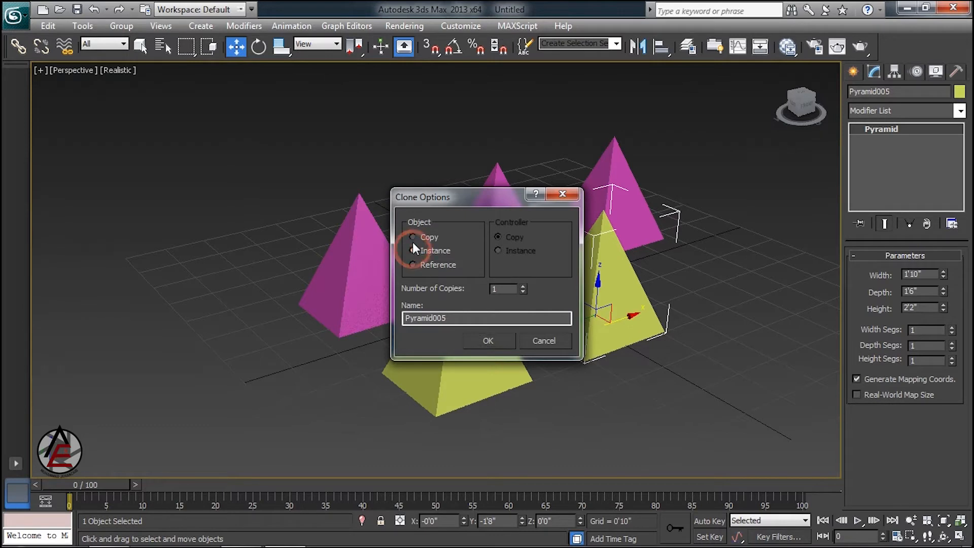
left_click(524, 288)
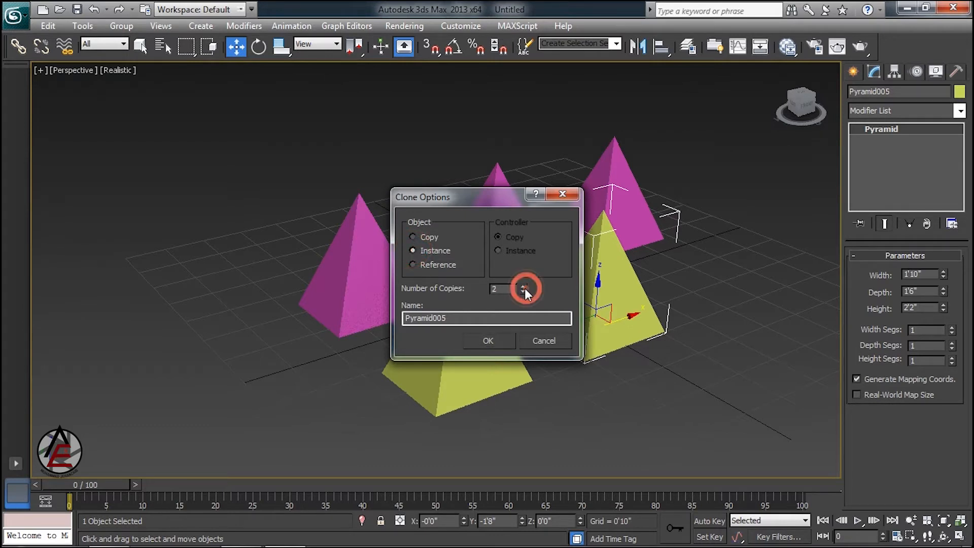
left_click(497, 340)
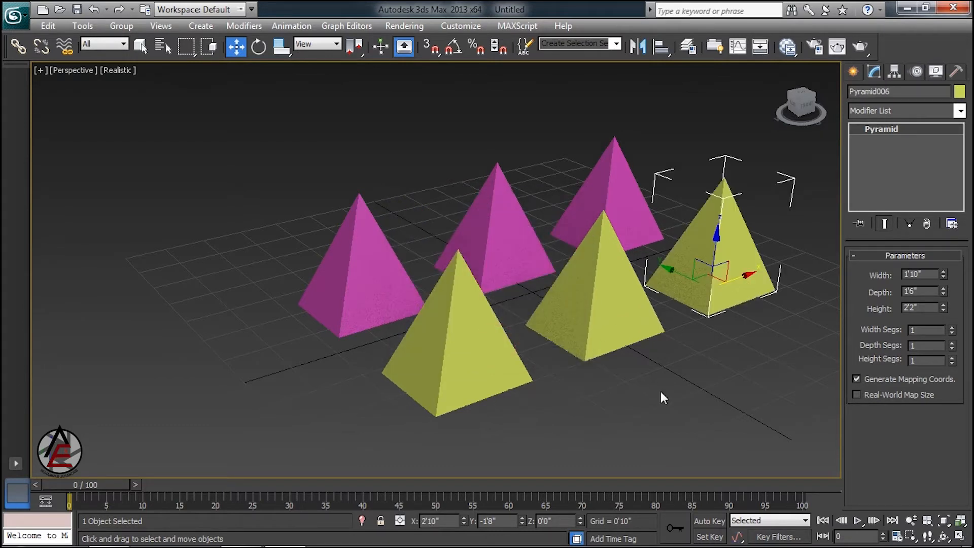
- Widen the first yellow-green pyramid to about 4'11" to test its instances, and undo the change
left_click(441, 335)
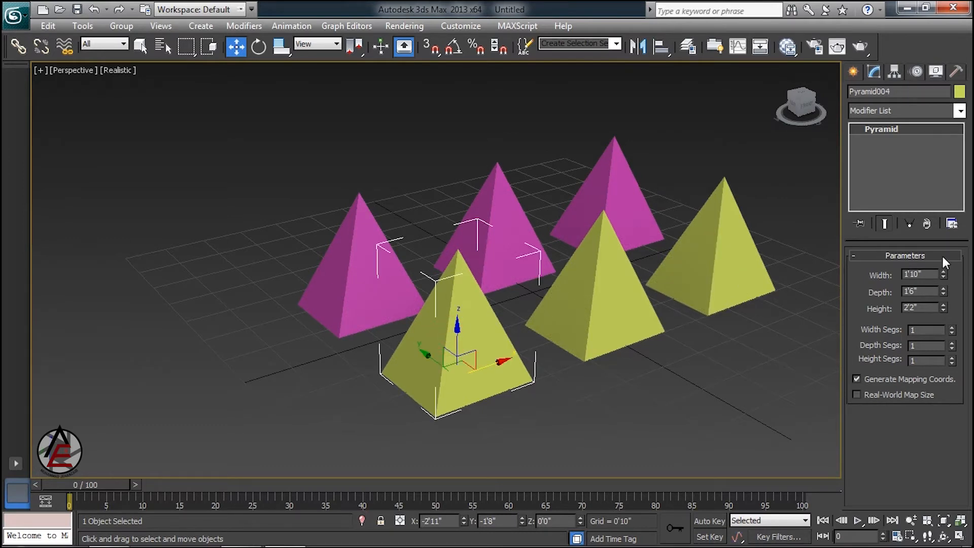
left_click_drag(944, 274, 960, 152)
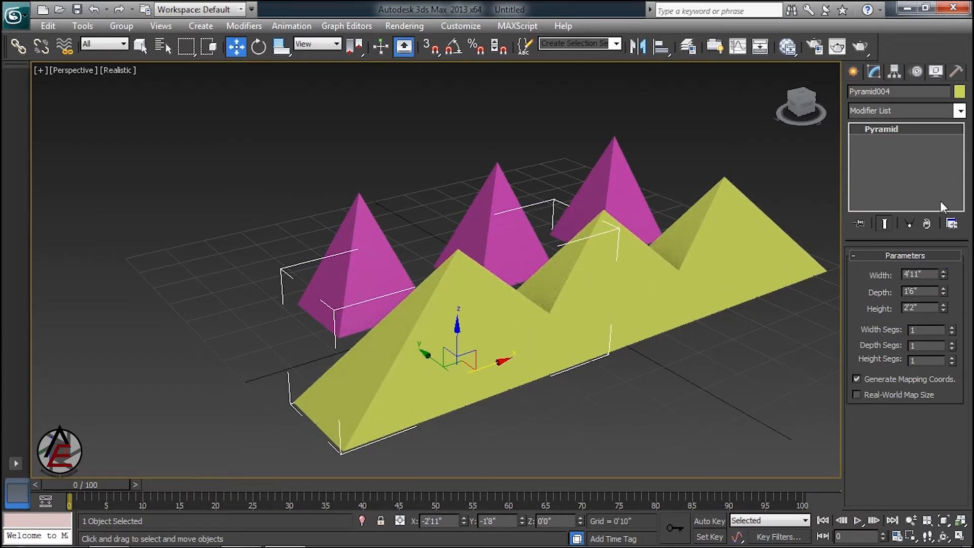
key("ctrl+z")
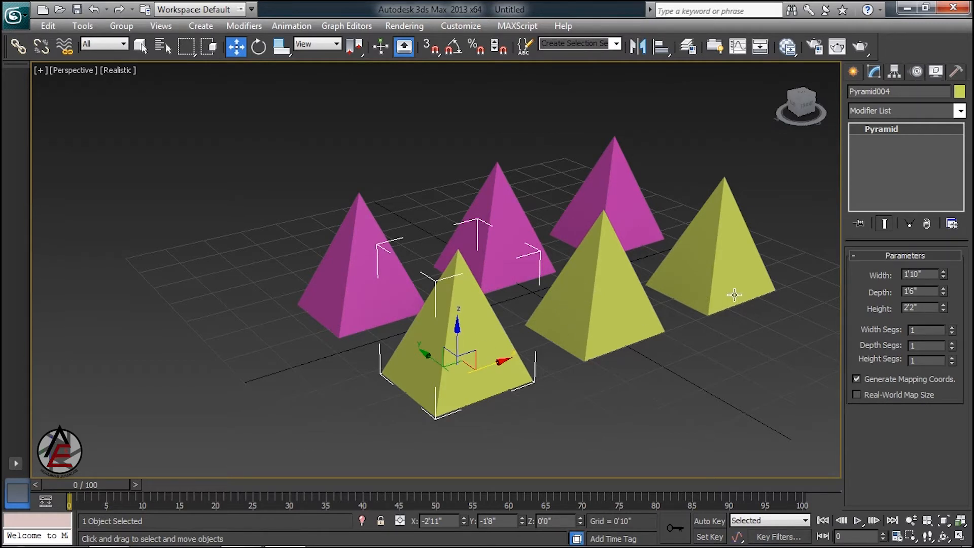
- Vary the depth of the middle yellow-green pyramid and the height of the last one, undoing the changes
left_click(611, 292)
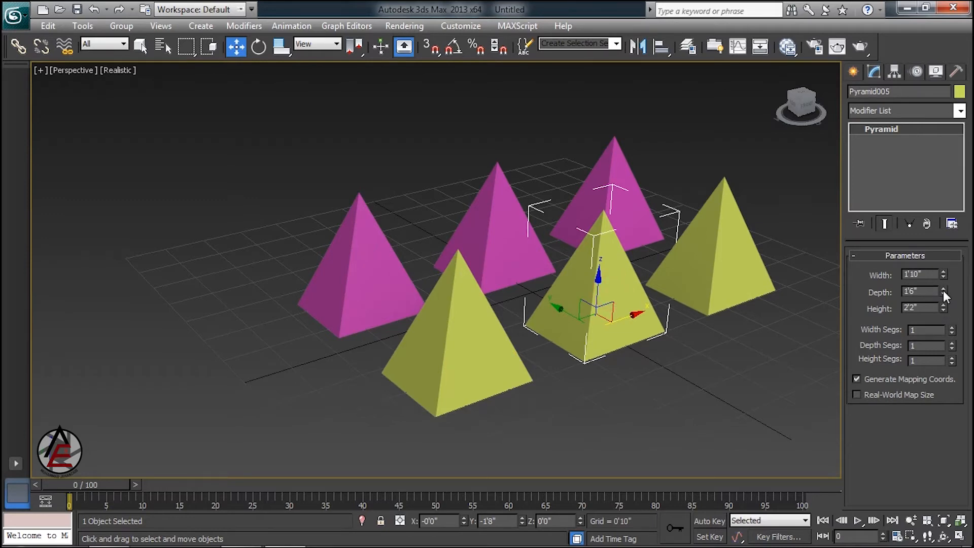
mouse_move(942, 290)
left_mouse_down()
mouse_move(949, 213)
mouse_move(956, 244)
mouse_move(966, 193)
mouse_move(962, 254)
mouse_move(942, 303)
left_mouse_up()
left_click(719, 256)
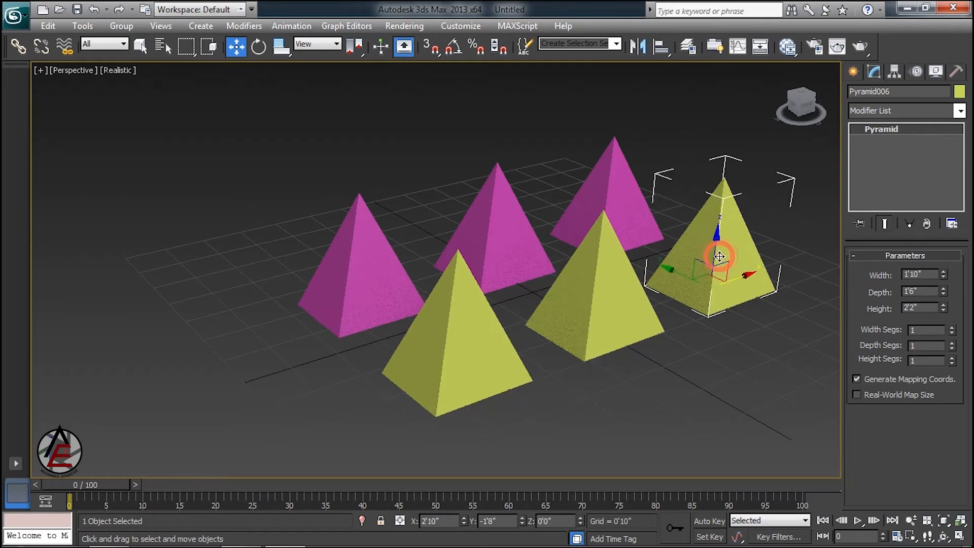
left_click_drag(944, 305, 945, 281)
key("ctrl+z")
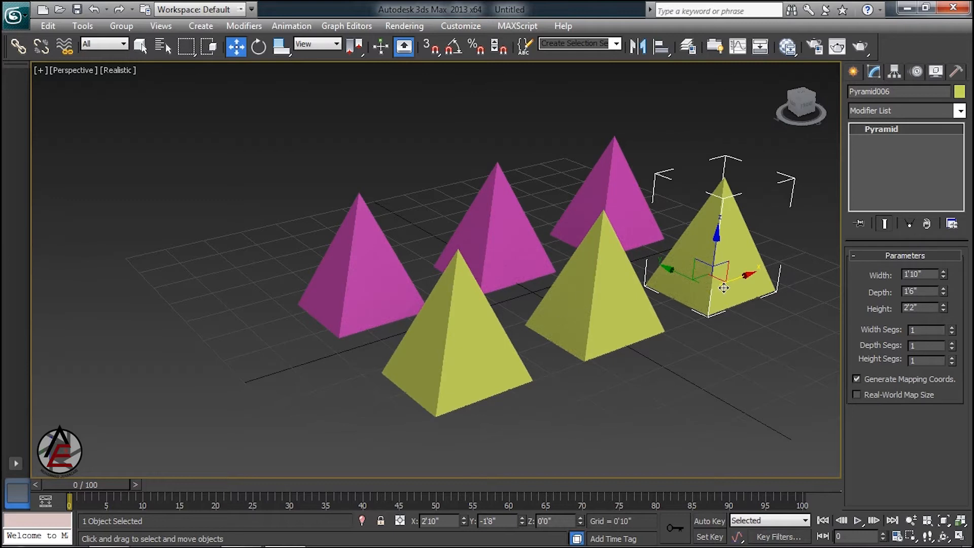
- Vary the width of the first magenta pyramid and widen the middle one to about 4'2" to test the independent copies, undoing the changes
left_click(361, 245)
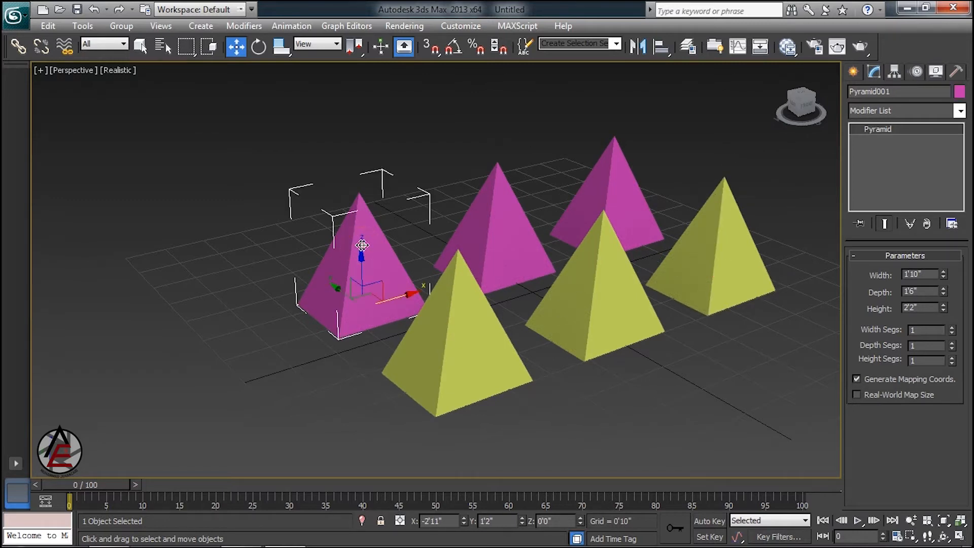
left_click(943, 270)
left_click_drag(944, 271, 951, 189)
left_click(481, 227)
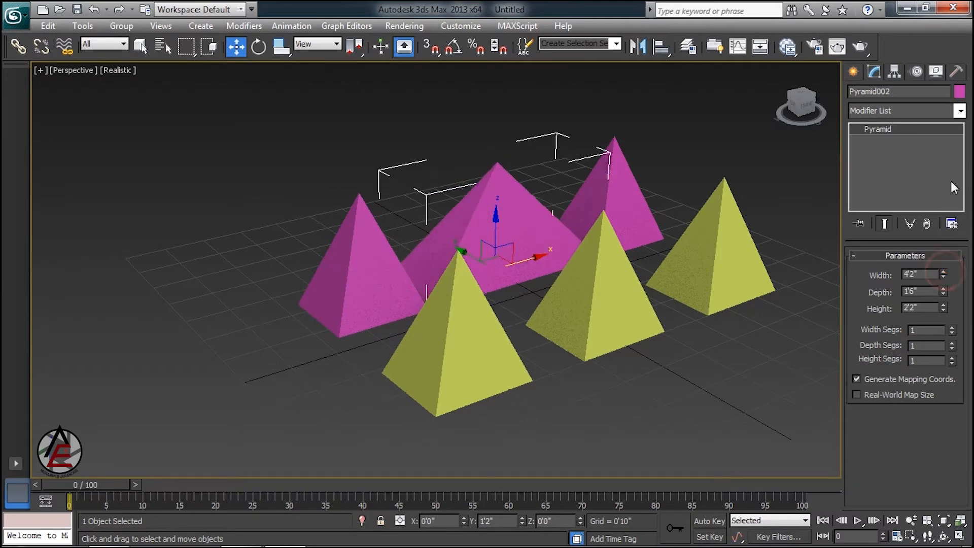
key("ctrl+z")
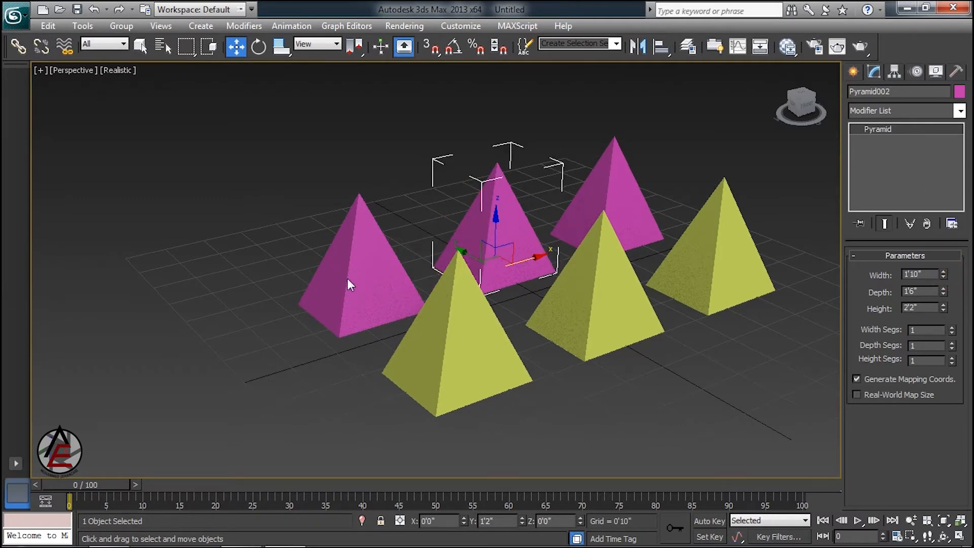
- Vary the width of the first yellow-green pyramid and the depth of the middle one, undoing the changes
left_click(440, 363)
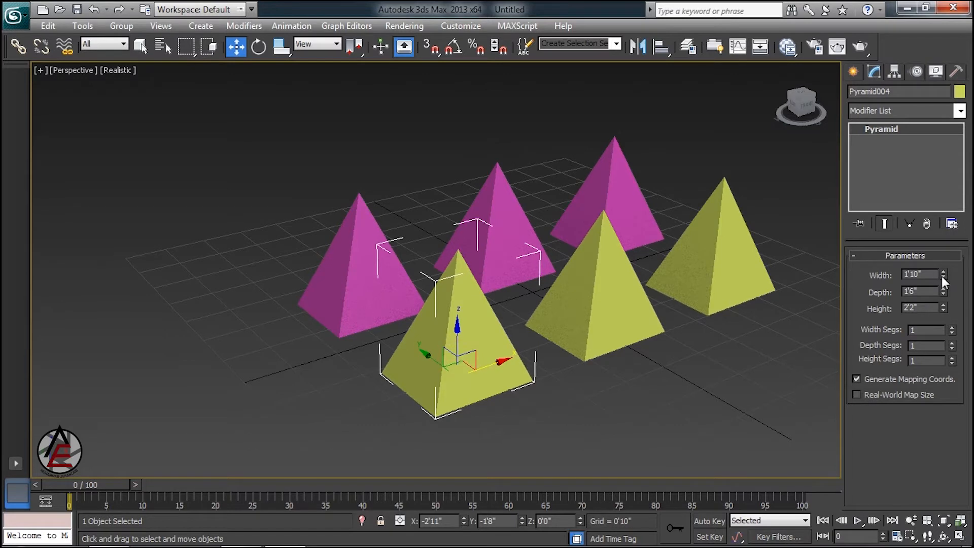
left_click_drag(942, 275, 943, 239)
left_click(607, 261)
left_click_drag(943, 291, 943, 276)
- Clone the first yellow-green pyramid about 2'6" forward along the Y axis as a single Copy-type clone
left_click(491, 341)
left_click_drag(423, 353, 536, 431, "shift")
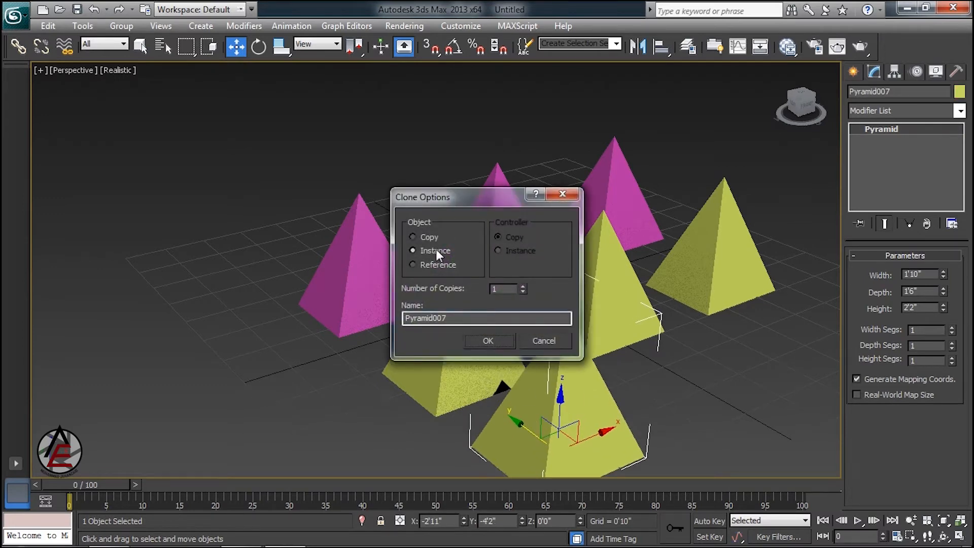
left_click(430, 239)
left_click(488, 340)
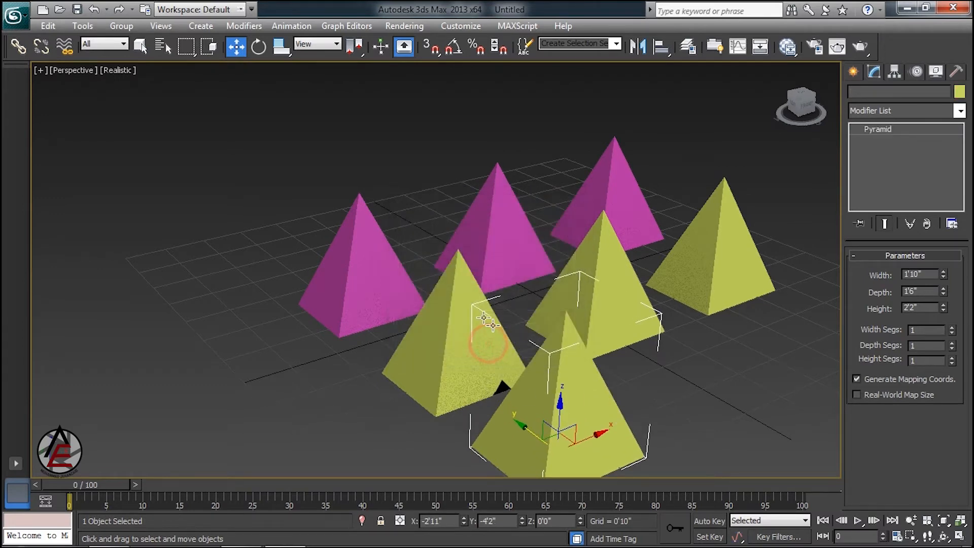
scroll(497, 340, "down", 5)
scroll(498, 340, "up", 4)
left_click_drag(541, 394, 687, 360, "shift")
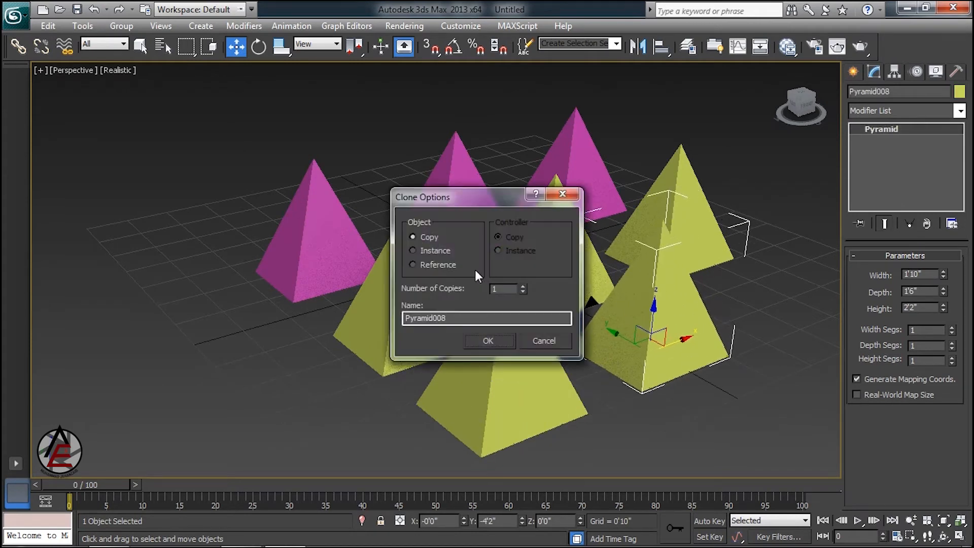
left_click(509, 288)
left_click(425, 264)
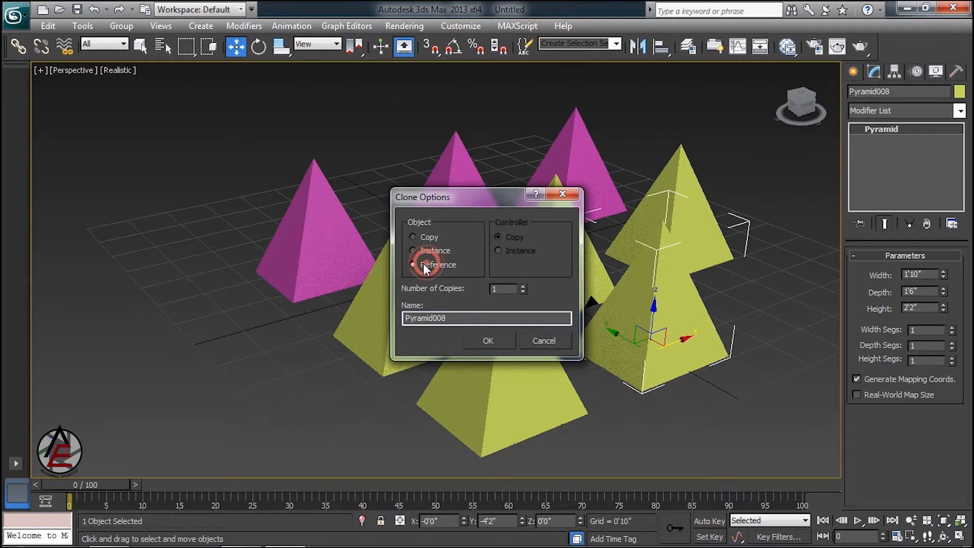
left_click(504, 341)
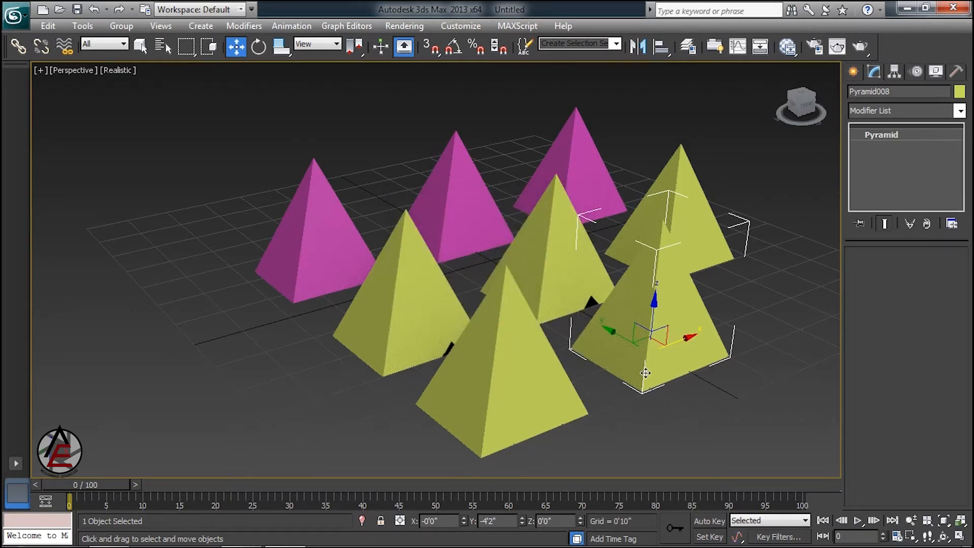
key("ctrl+z")
- Clone the new front pyramid along the X axis as two Reference-type clones spaced about 2'11" apart
left_click_drag(548, 389, 697, 334, "shift")
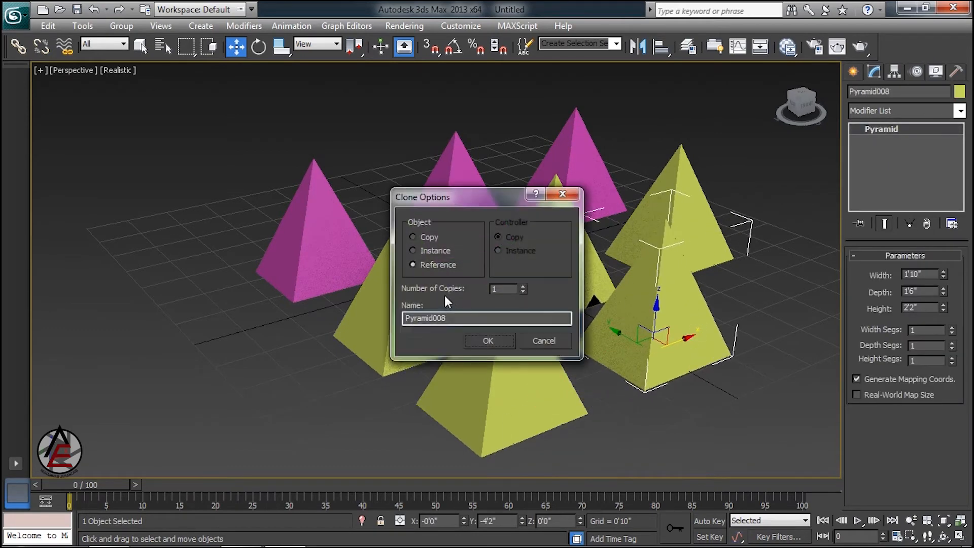
left_click(503, 340)
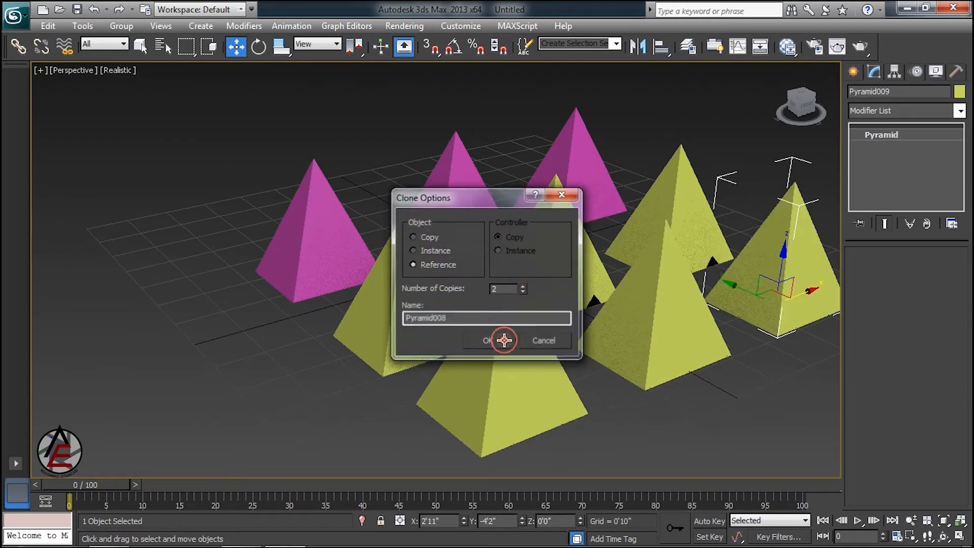
left_click(689, 309)
- Change the object color of the front source pyramid to green
left_click(499, 366)
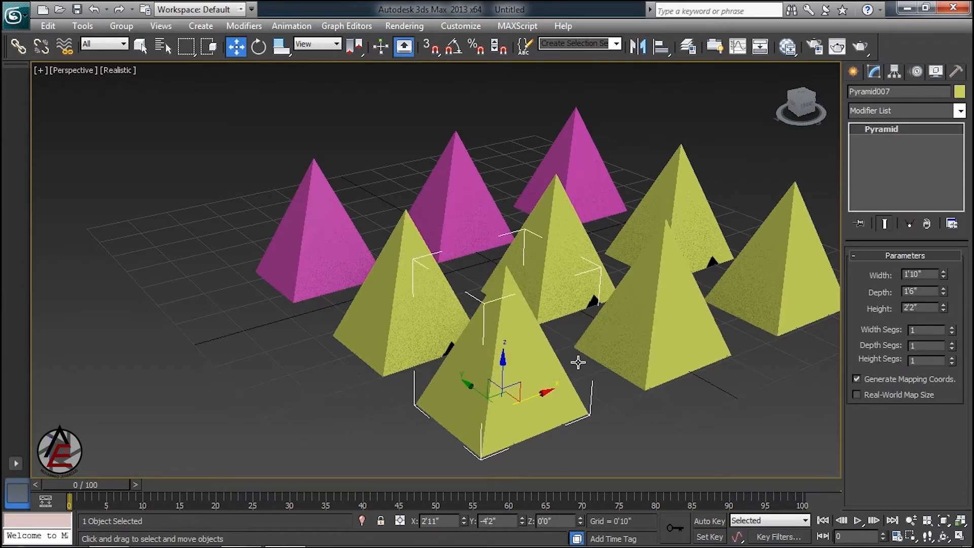
left_click(959, 93)
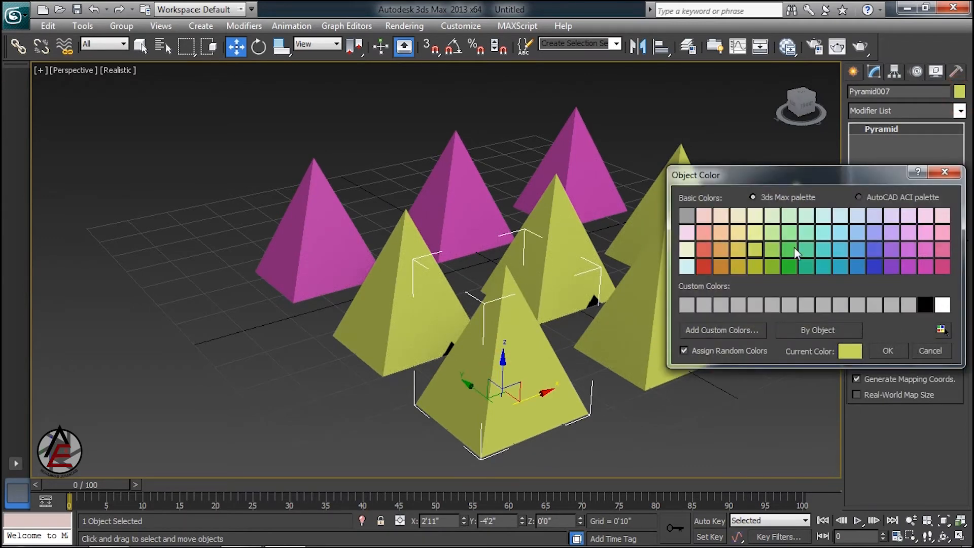
left_click(793, 266)
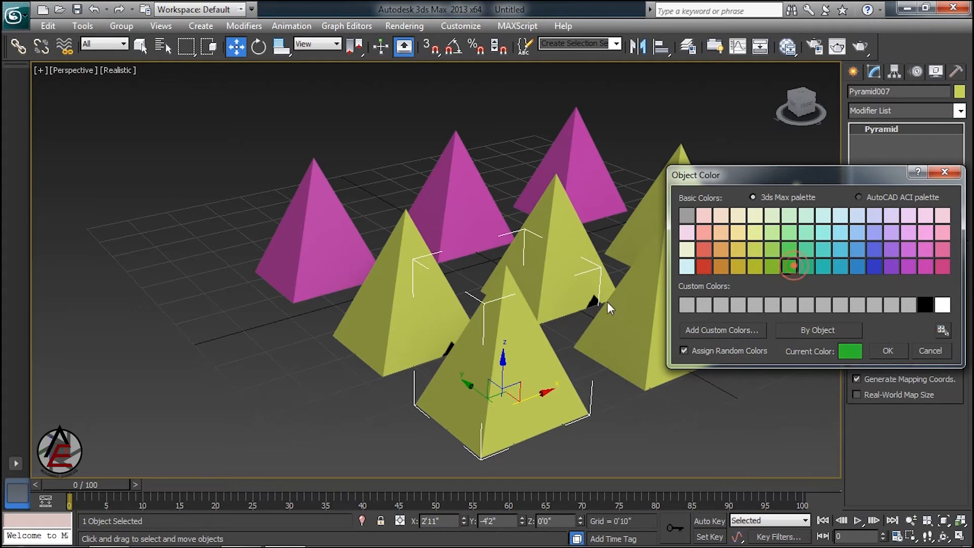
left_click(888, 351)
- Change the object color of both reference pyramids to the same green as their source
left_click(644, 304)
left_click(959, 93)
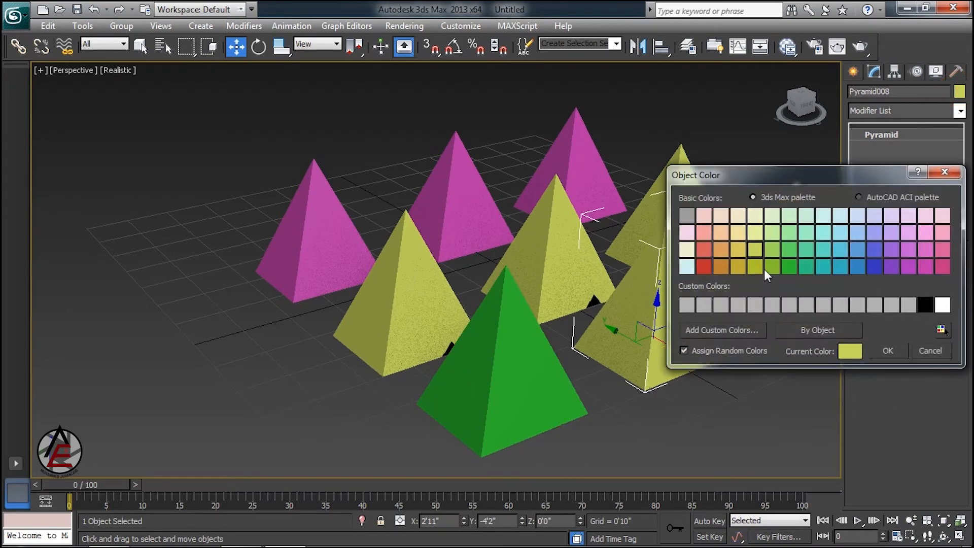
left_click(790, 266)
left_click(888, 350)
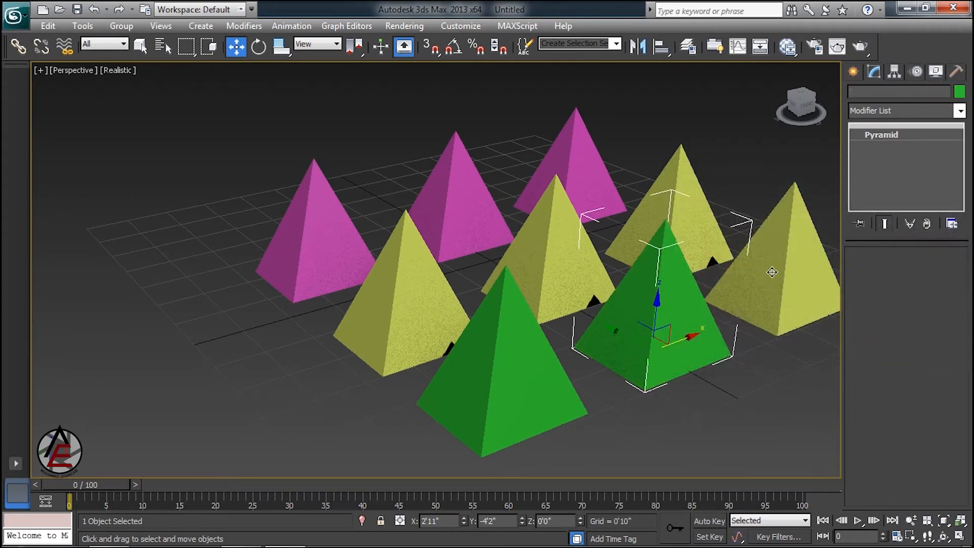
left_click(771, 271)
left_click(959, 92)
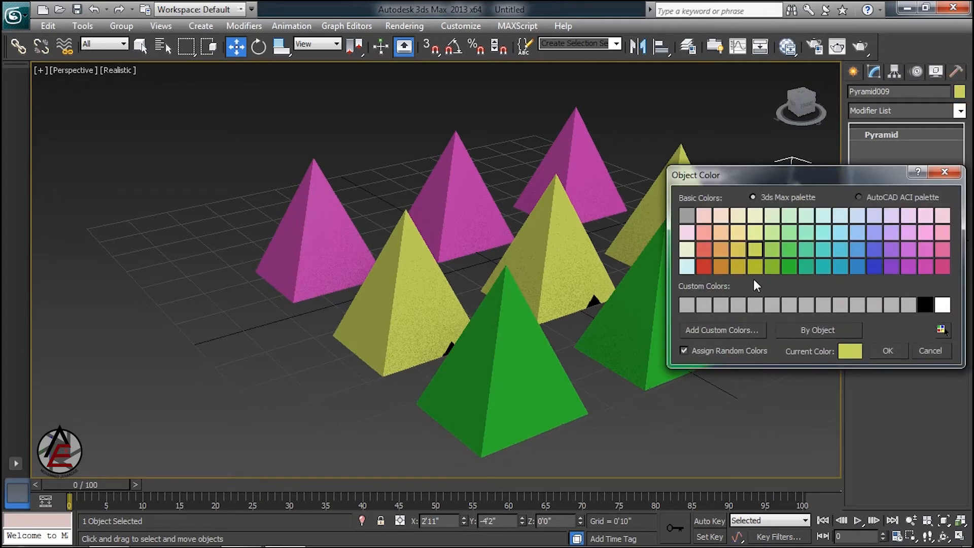
left_click(789, 268)
left_click(888, 350)
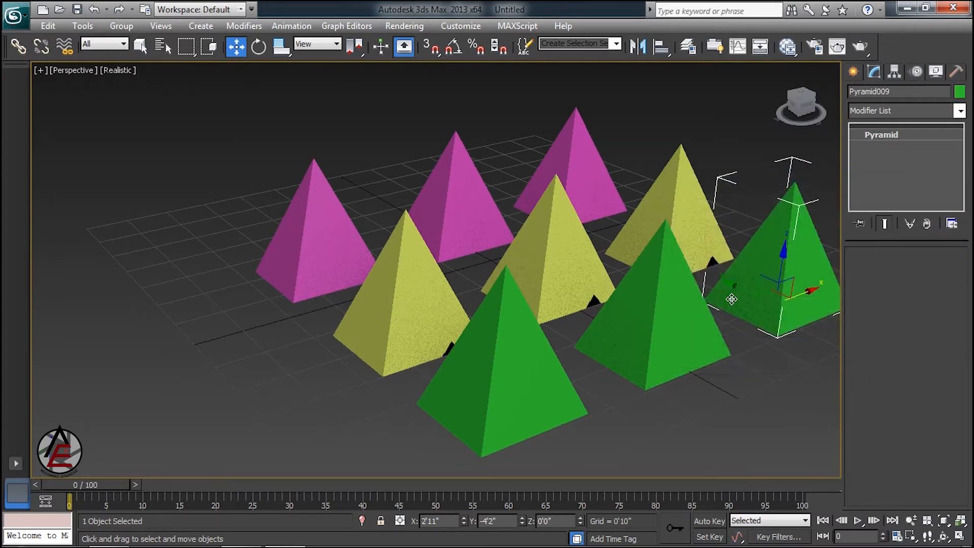
- Select the green source pyramid and its two references in turn to compare their modifier stacks and parameters
middle_click_drag(693, 332, 589, 307)
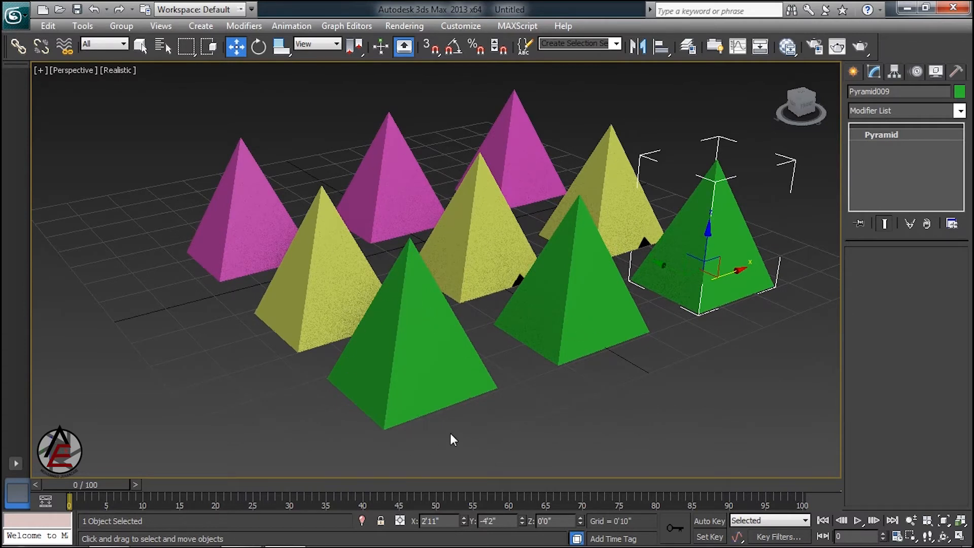
left_click(403, 323)
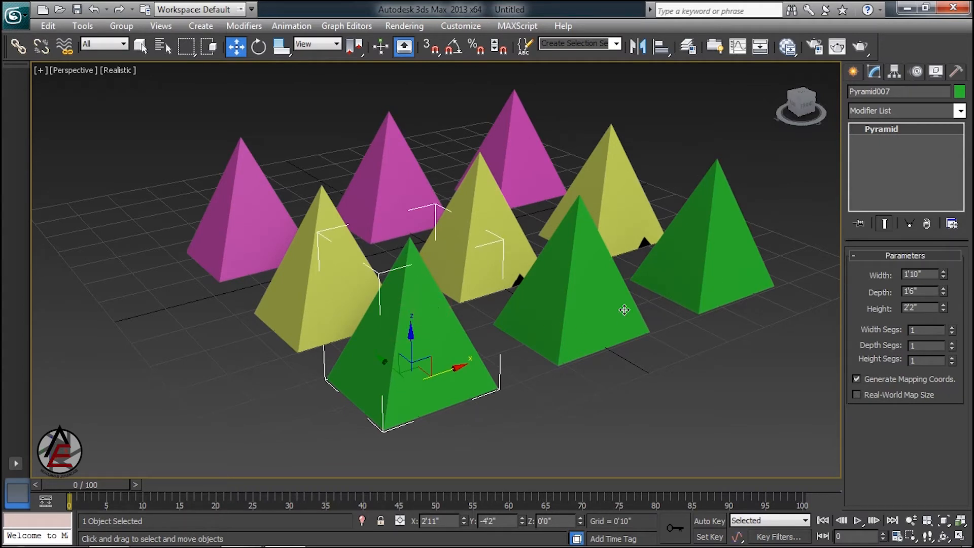
left_click(575, 267)
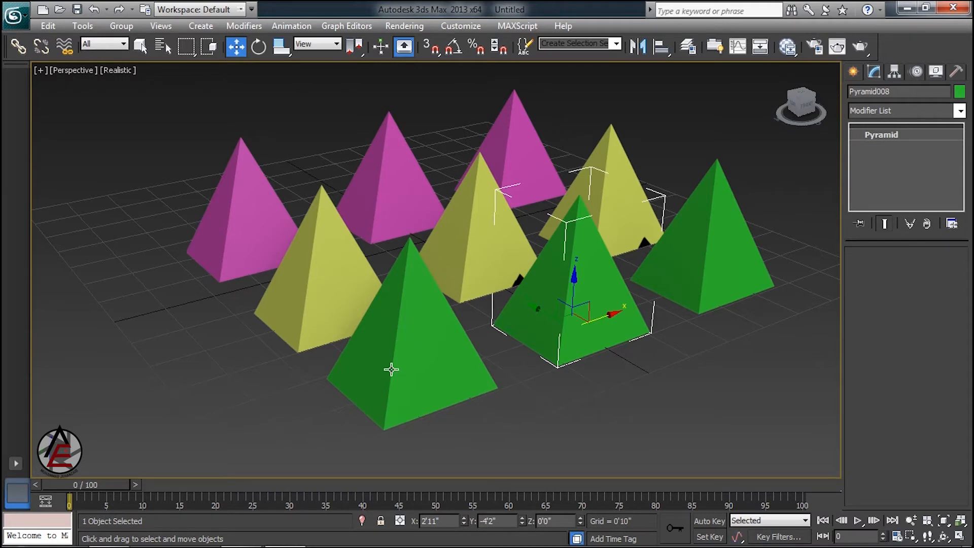
left_click(717, 263)
left_click(584, 287)
- Widen the green source pyramid to about 3'4" to test its references, and undo the change
left_click(426, 329)
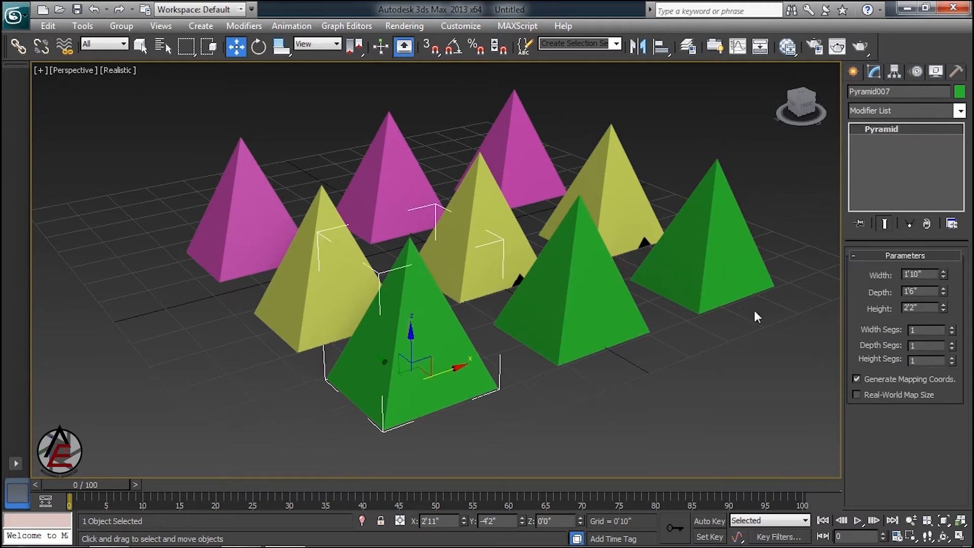
left_click_drag(943, 274, 956, 198)
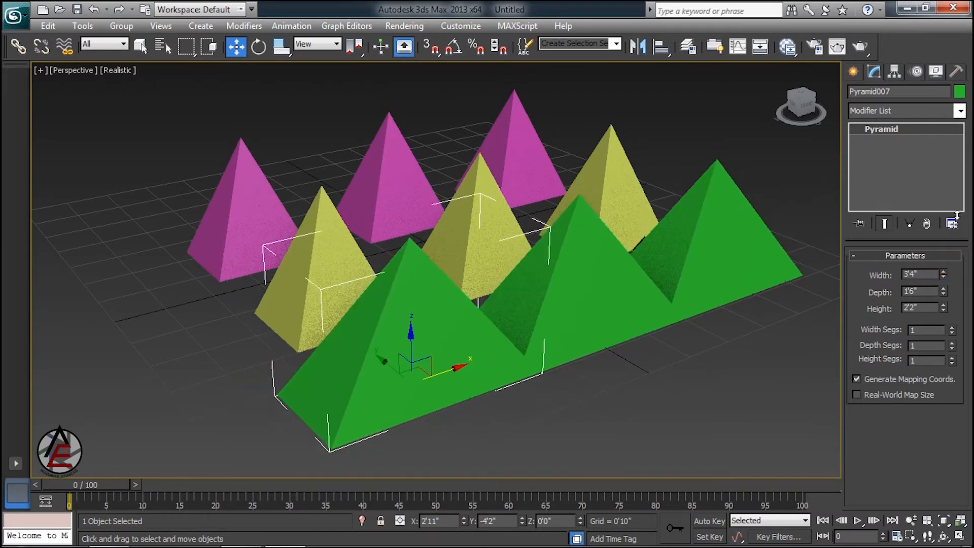
key("ctrl+z")
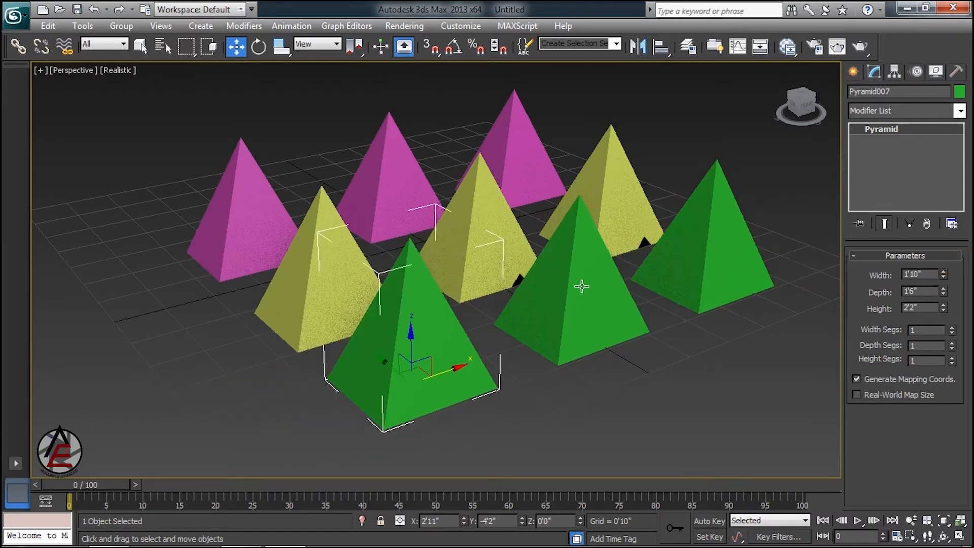
- Examine the creation and modification settings available for the middle green reference pyramid
left_click(581, 284)
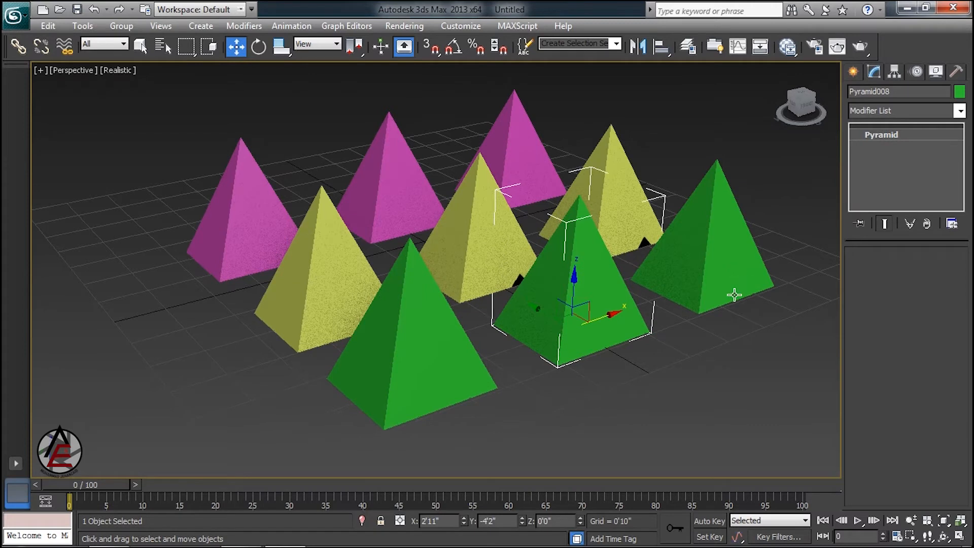
left_click(853, 71)
left_click(874, 73)
left_click(852, 71)
- Vary the depth of the green source pyramid to test its references, and undo the change
left_click(386, 332)
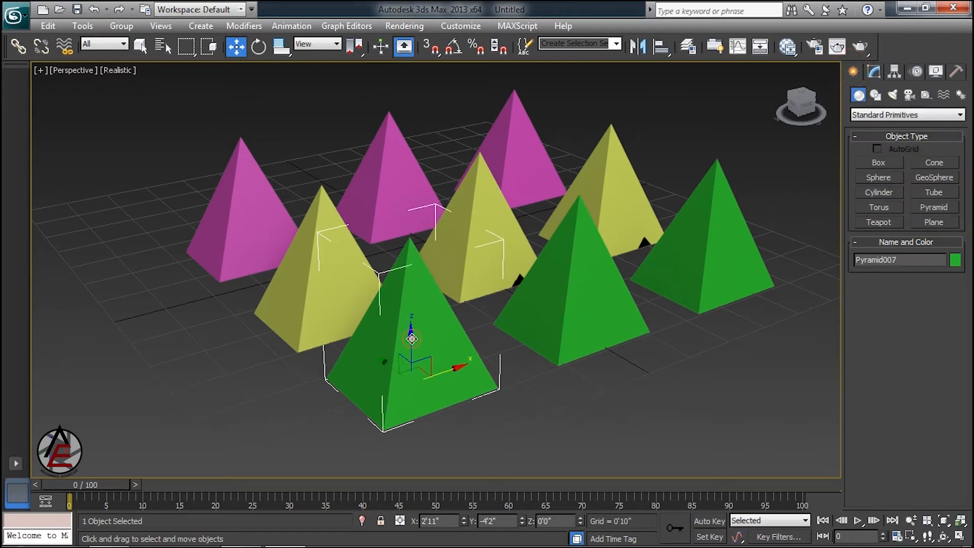
left_click(874, 72)
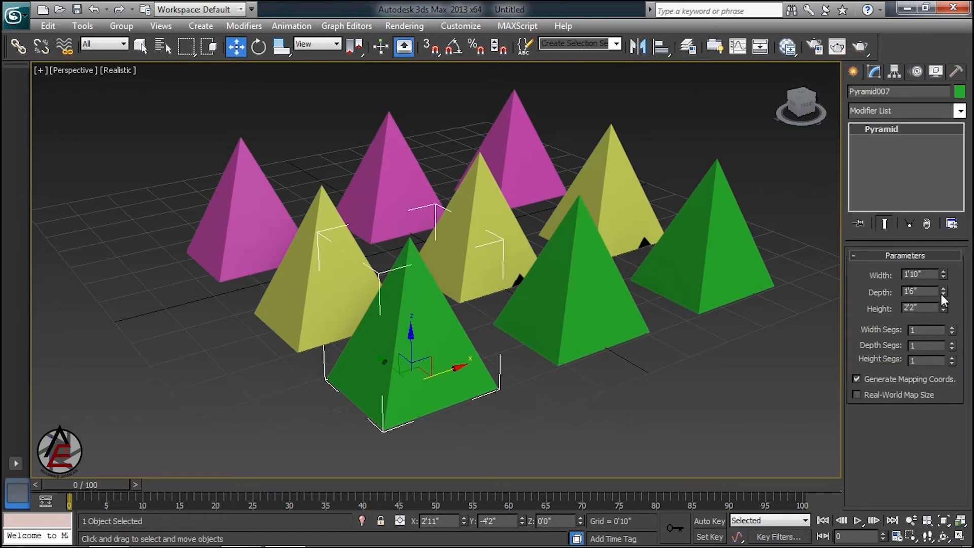
left_click_drag(943, 290, 966, 165)
key("ctrl+z")
- Check both green references for editable parameters, and vary the source pyramid's depth once more, undoing the change
left_click(601, 295)
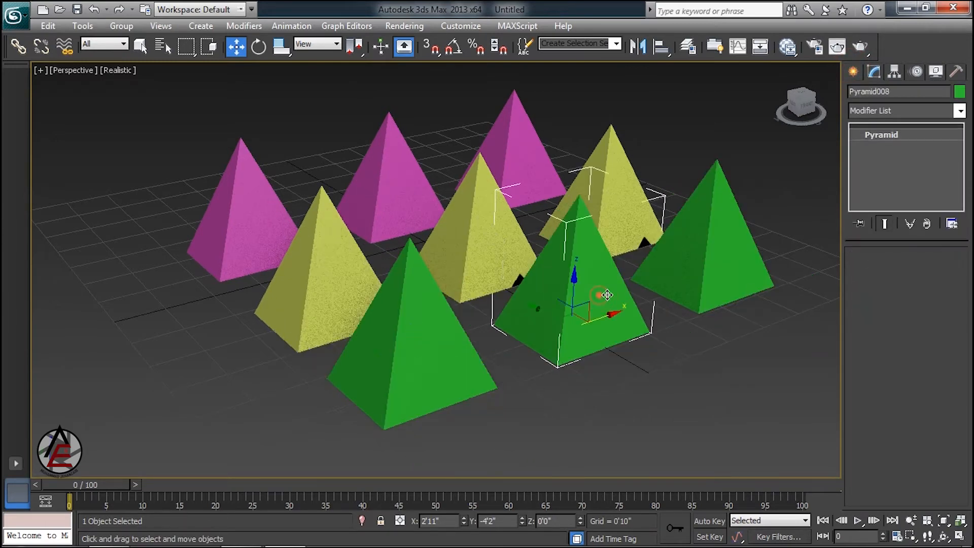
left_click(707, 263)
left_click(446, 355)
left_click_drag(943, 290, 964, 311)
key("ctrl+z")
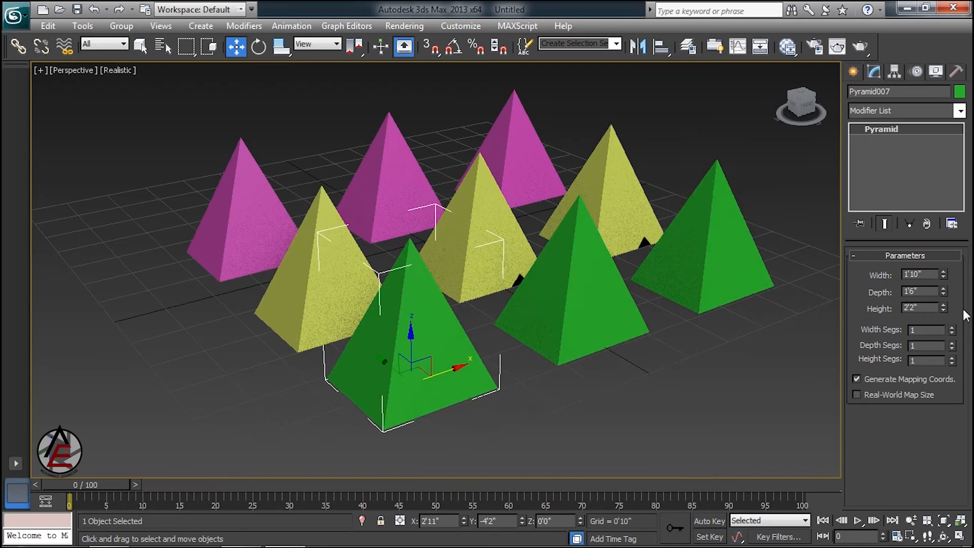
- Try to clone the first yellow-green pyramid forward along the Y axis
left_click(332, 242)
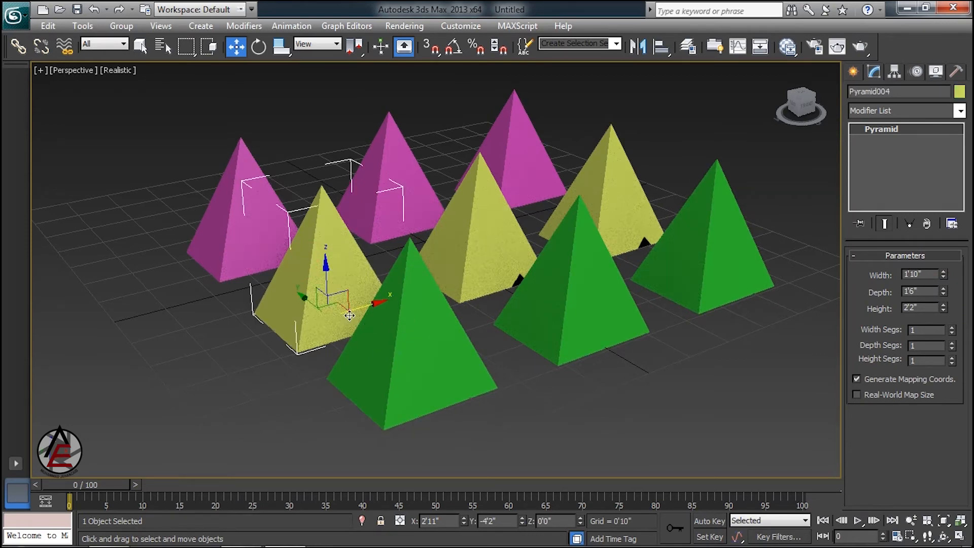
left_click_drag(311, 301, 368, 346, "shift")
key("Escape")
- Widen the middle, last (to about 5'6") and first yellow-green pyramids in turn to test the instances, undoing each change
left_click(472, 230)
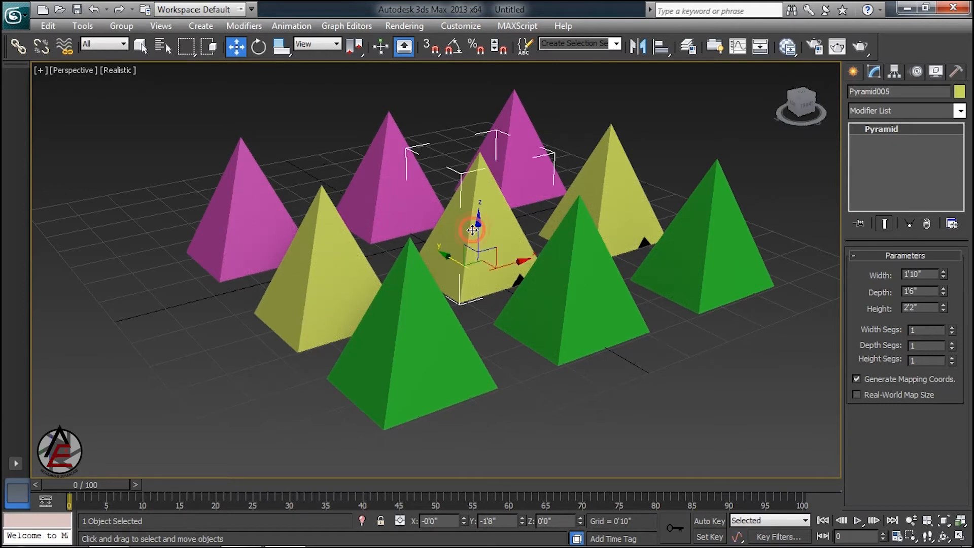
left_click_drag(942, 264, 937, 129)
key("ctrl+z")
left_click(612, 188)
left_click_drag(948, 275, 922, 136)
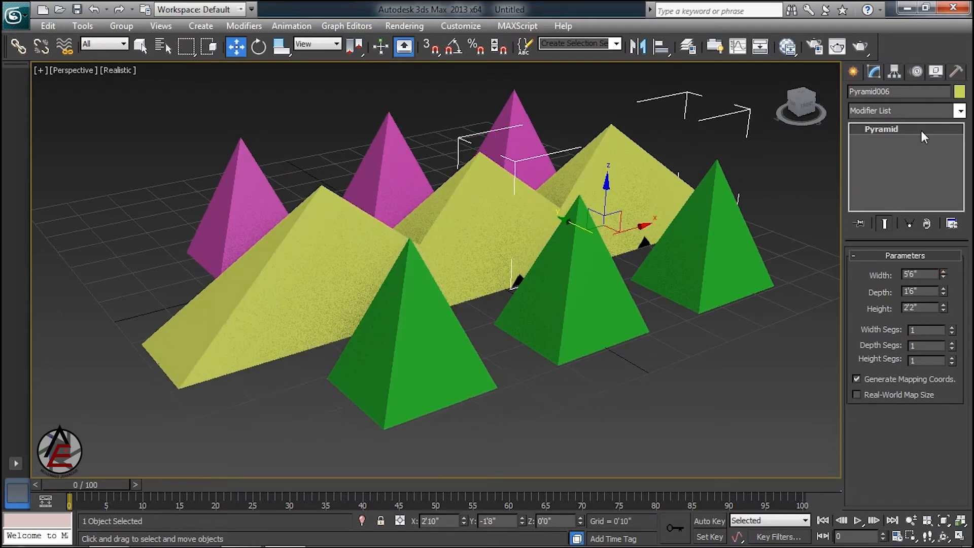
key("ctrl+z")
left_click(326, 249)
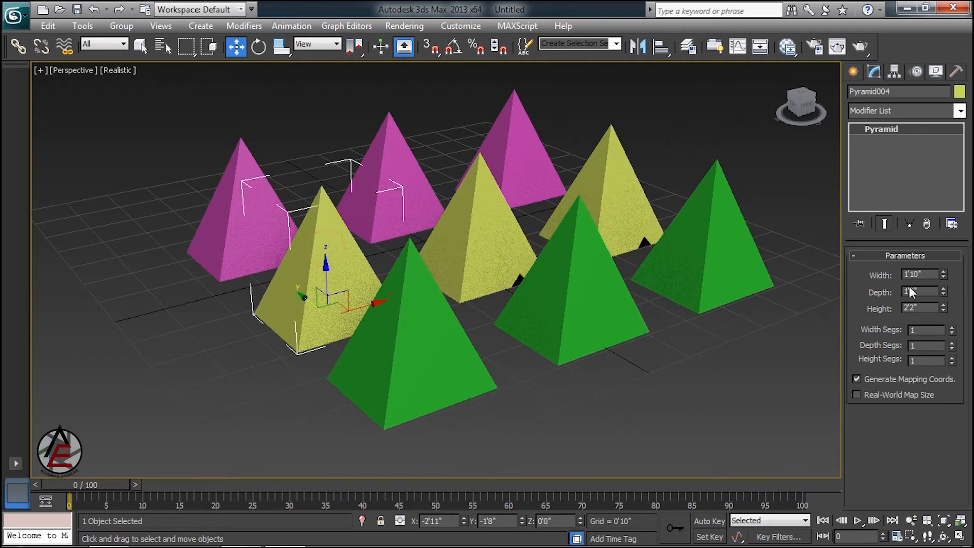
left_click_drag(947, 274, 953, 221)
key("ctrl+z")
- Vary the middle magenta pyramid's width and the last magenta pyramid's height to test the independent copies, undoing each change
left_click(227, 173)
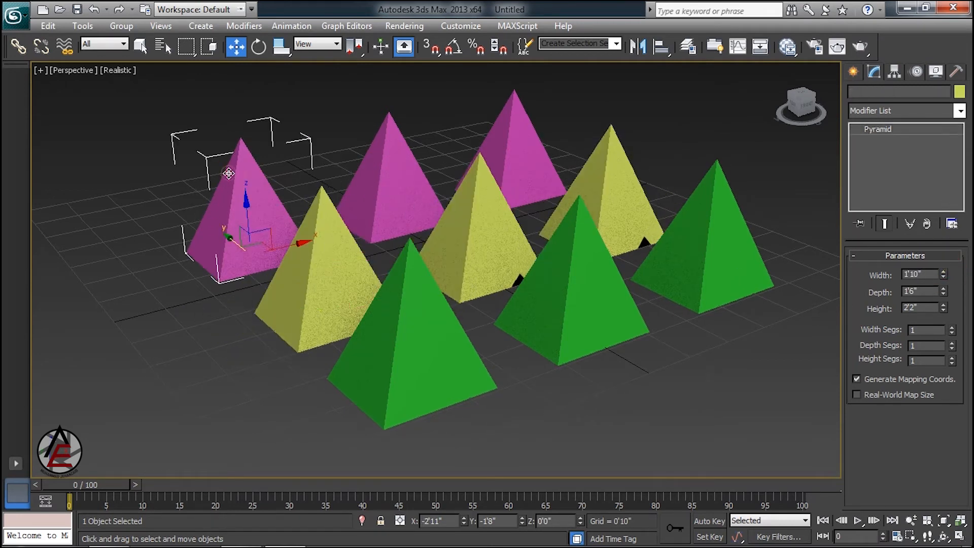
left_click(386, 175)
left_click_drag(943, 274, 950, 155)
key("ctrl+z")
left_click(517, 147)
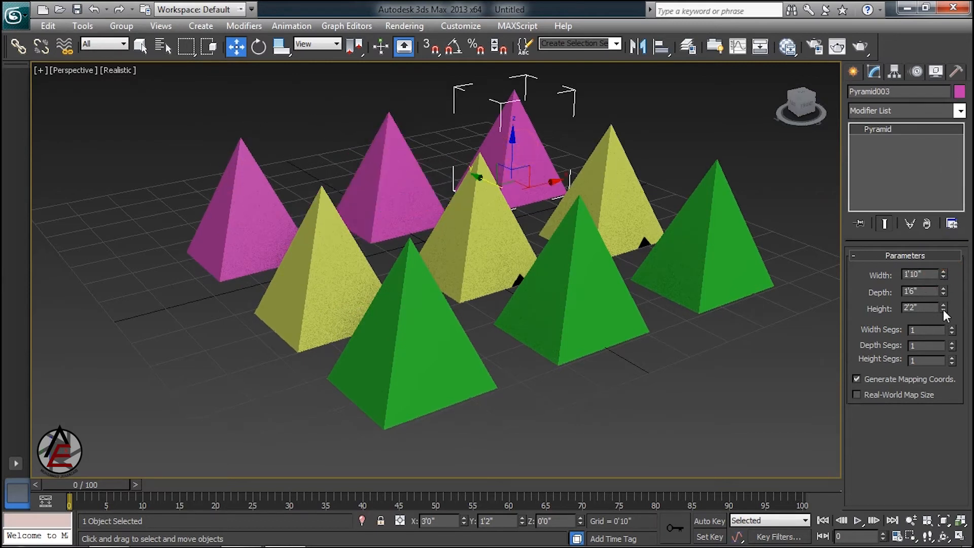
left_click_drag(943, 307, 937, 183)
key("ctrl+z")
- Inspect the modifier stack entries of the first magenta, first and middle yellow-green, and green source pyramids in turn
left_click(250, 186)
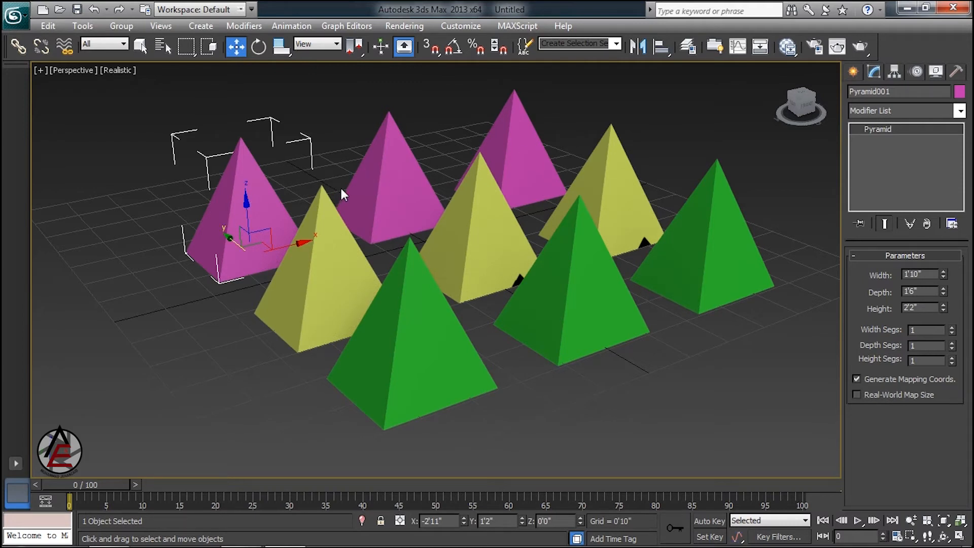
left_click(339, 294)
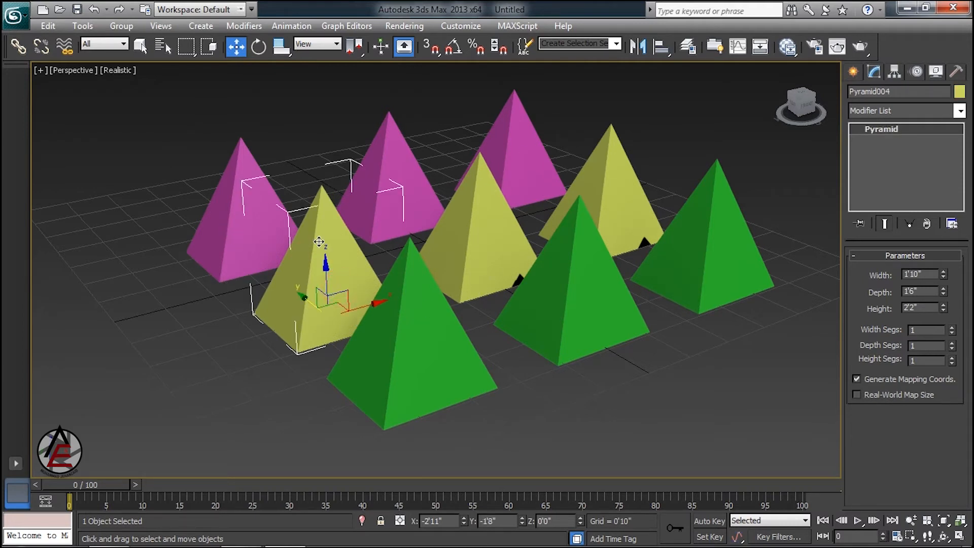
left_click(439, 232)
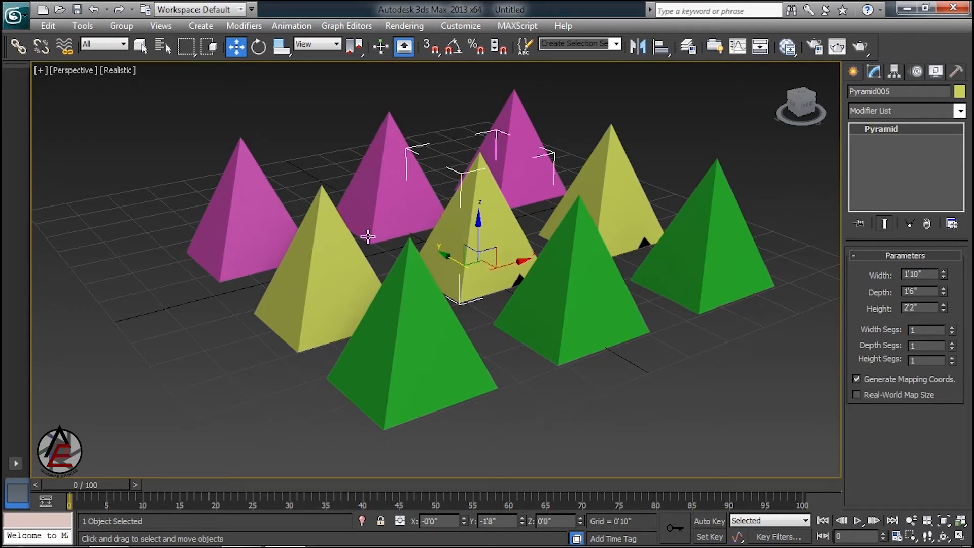
left_click(425, 316)
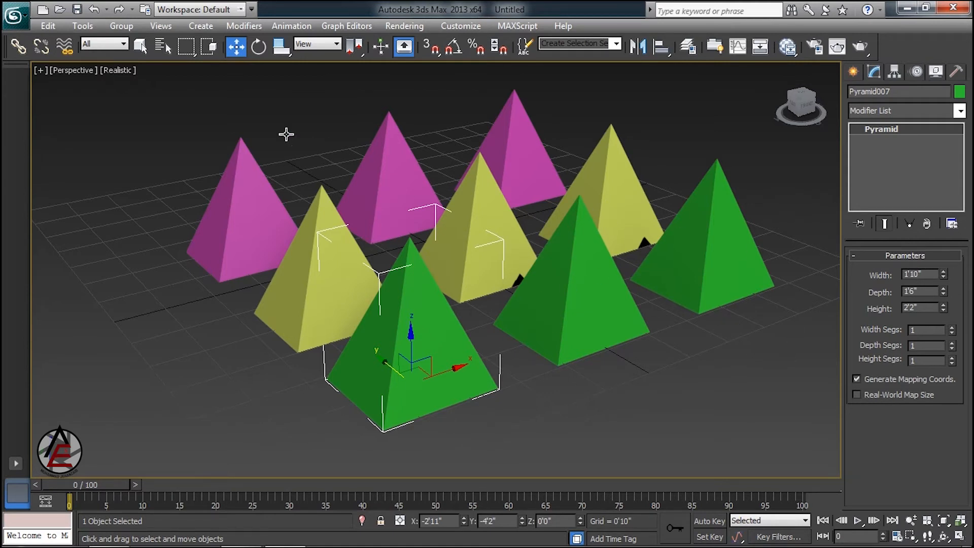
left_click(293, 114)
- Squash the first yellow-green and green source pyramids along Z and vary the green one's width, cancelling each change
left_click(248, 162)
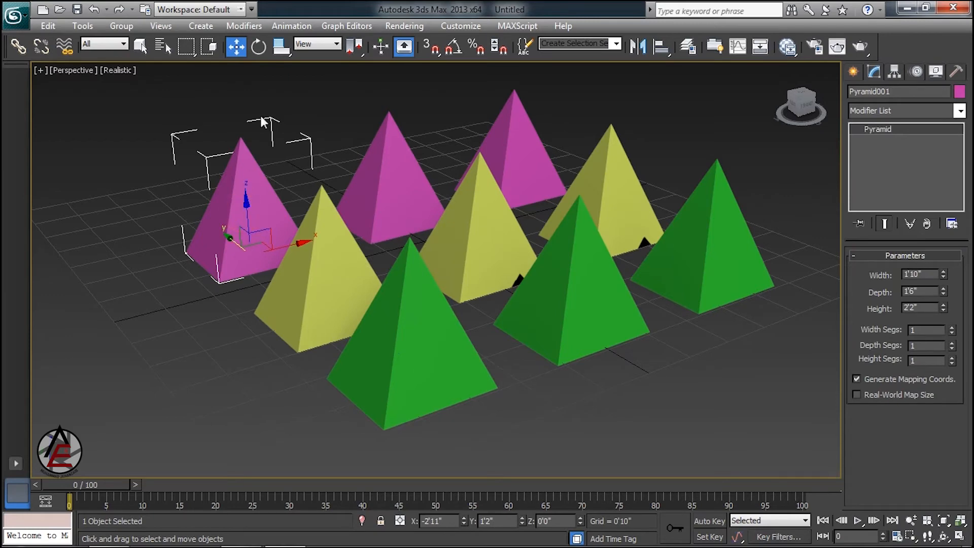
left_click(280, 47)
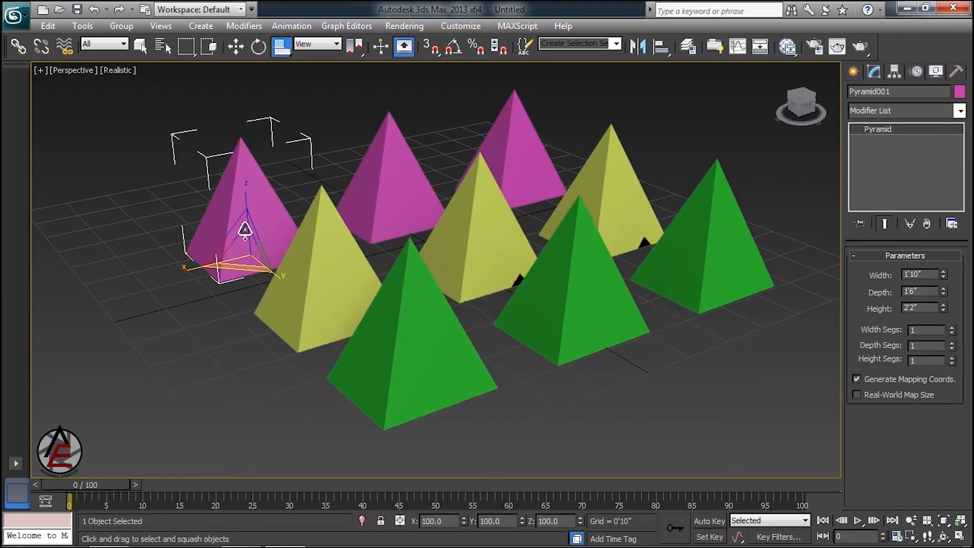
left_click(317, 275)
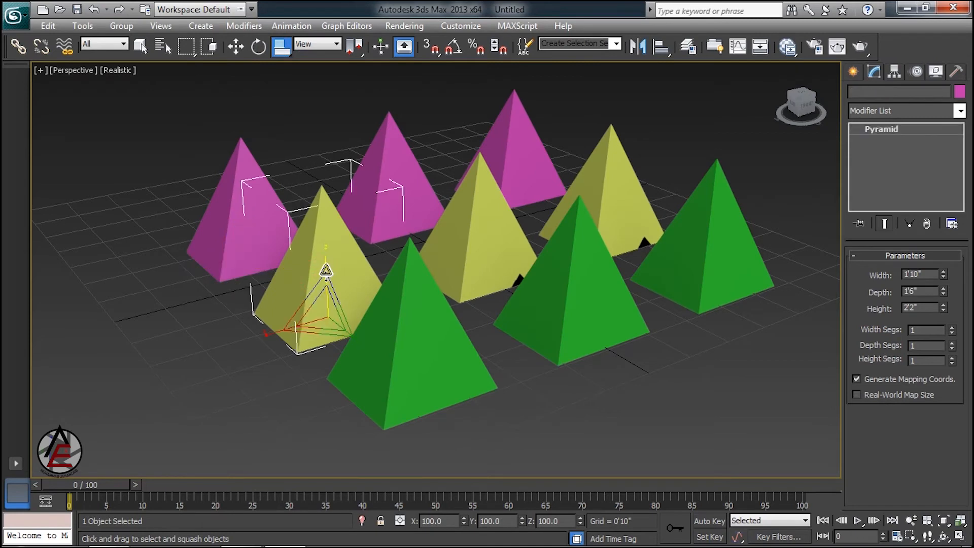
left_click_drag(326, 270, 324, 205)
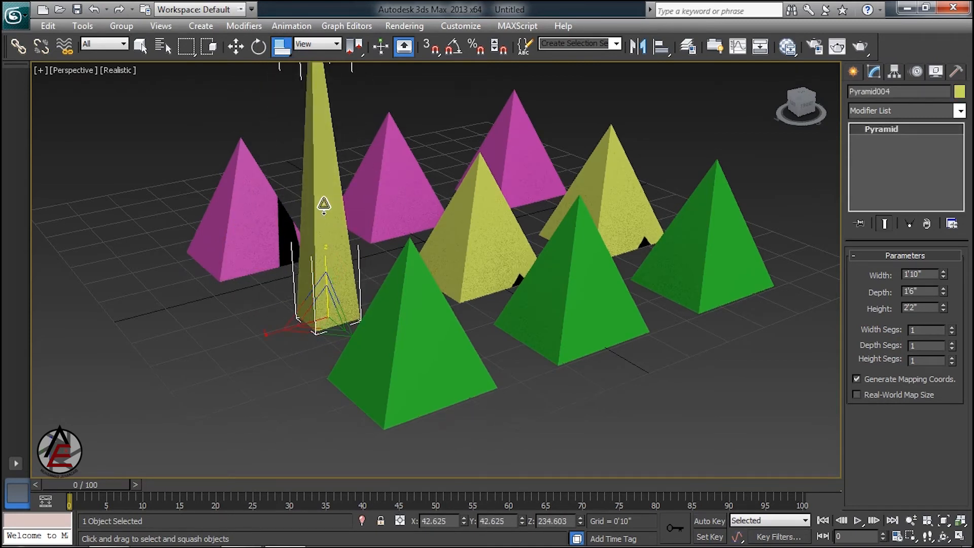
right_click(323, 205)
left_click(402, 321)
left_click_drag(402, 321, 419, 214)
right_click(419, 214)
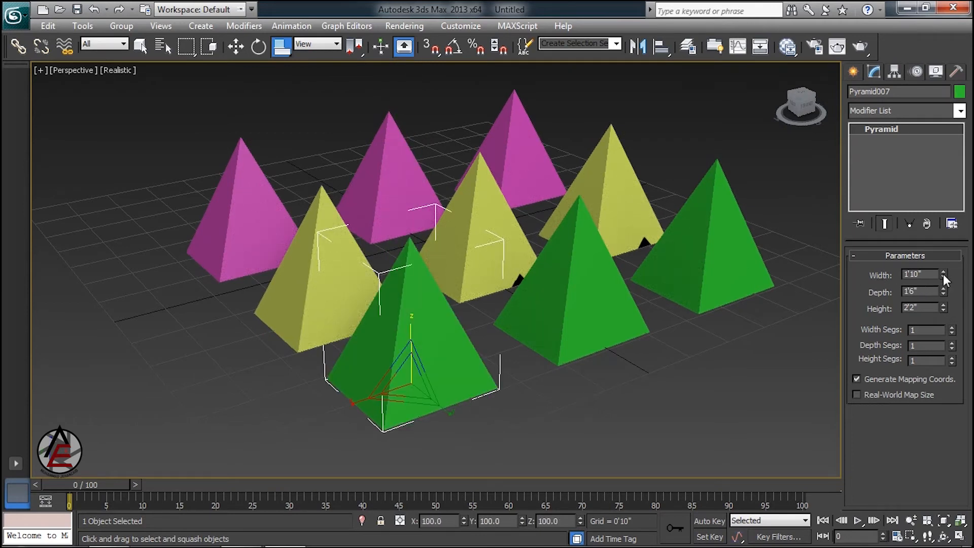
left_click_drag(942, 274, 926, 239)
right_click(927, 238)
- Squash the first and middle yellow-green pyramids along the Z axis to test scaling on instances, reverting each change
left_click(306, 240)
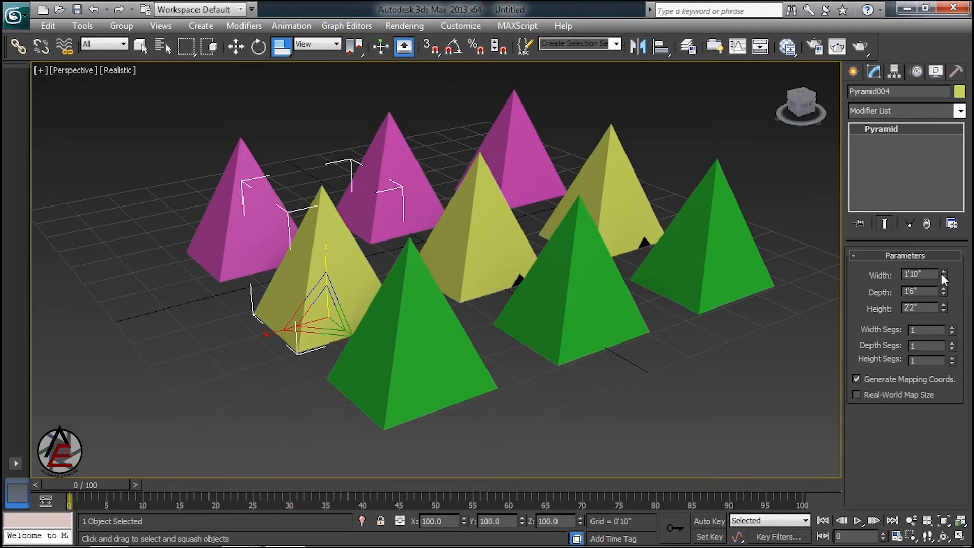
left_click(277, 48)
left_click_drag(325, 269, 345, 225)
left_click_drag(326, 273, 339, 115)
key("ctrl+z")
left_click(485, 234)
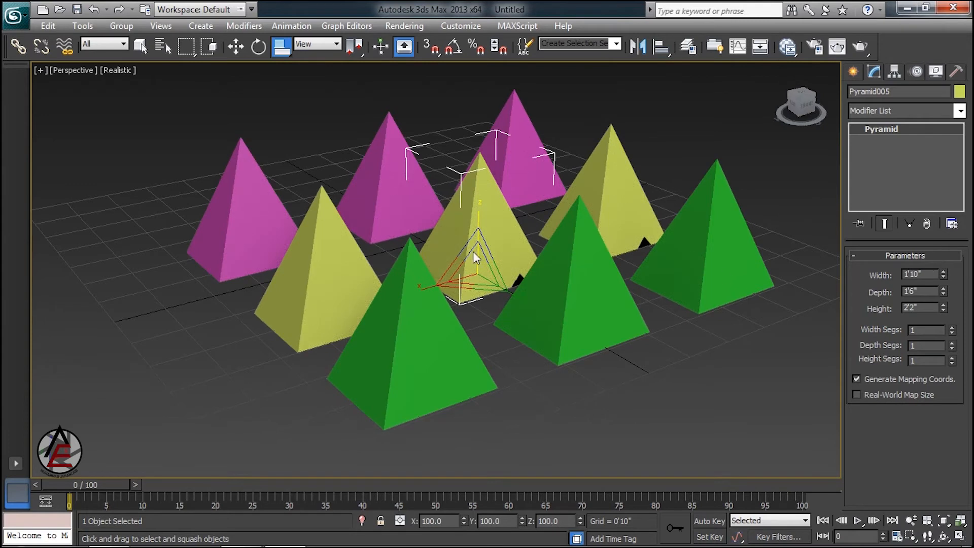
left_click_drag(484, 221, 480, 114)
right_click(480, 114)
- Try to rotate the middle yellow-green pyramid about its X axis, cancelling the rotation
left_click(258, 48)
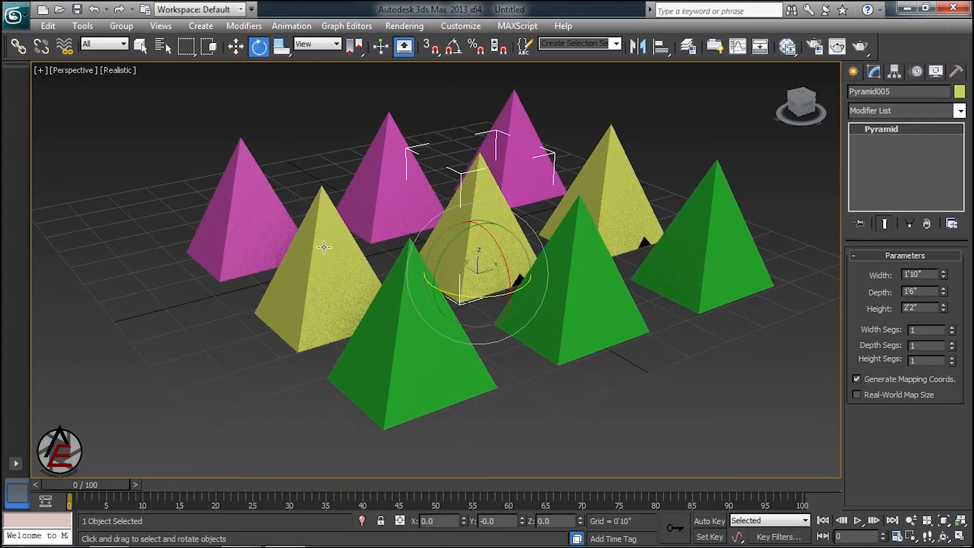
left_click_drag(505, 256, 488, 309)
right_click(488, 309)
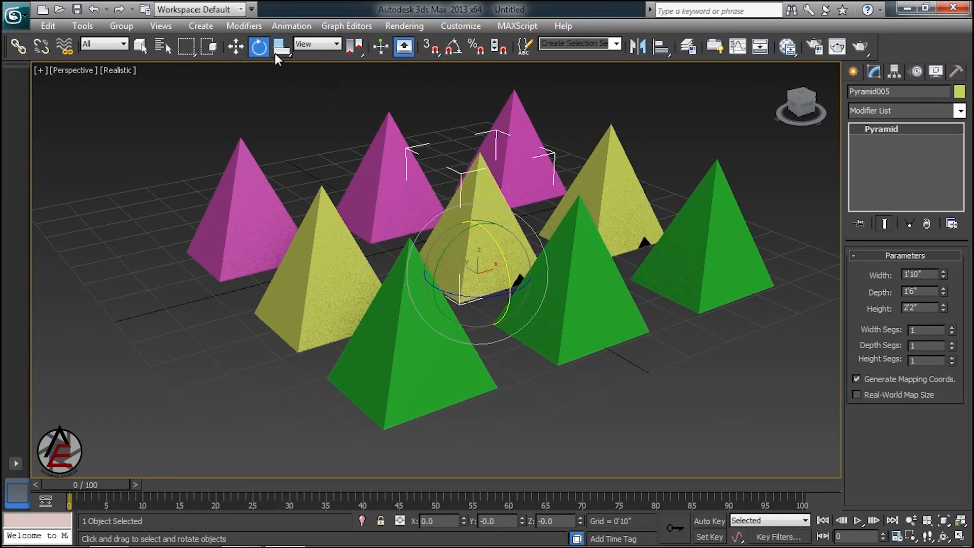
- Try to clone the first magenta pyramid backward along the Y axis, cancelling the clone
left_click_drag(278, 49, 281, 81)
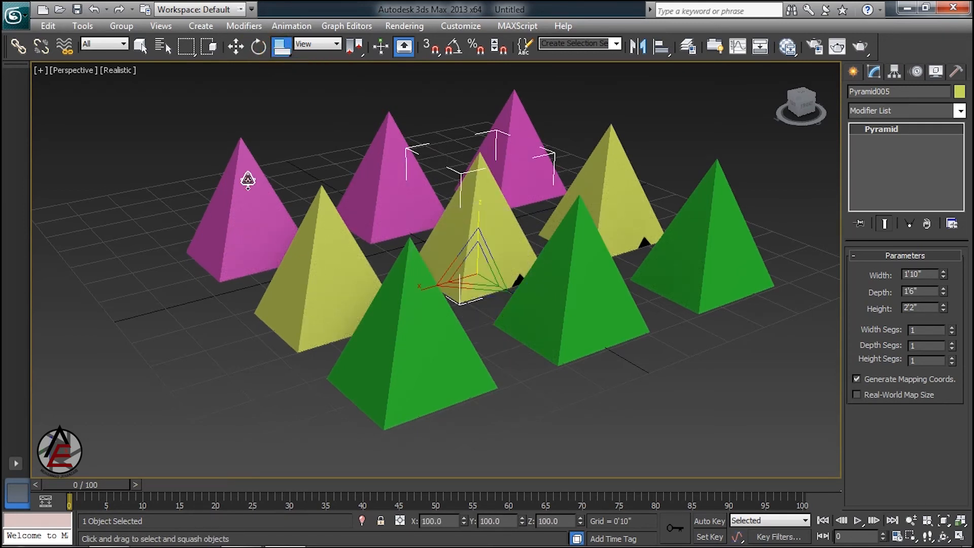
left_click(247, 180)
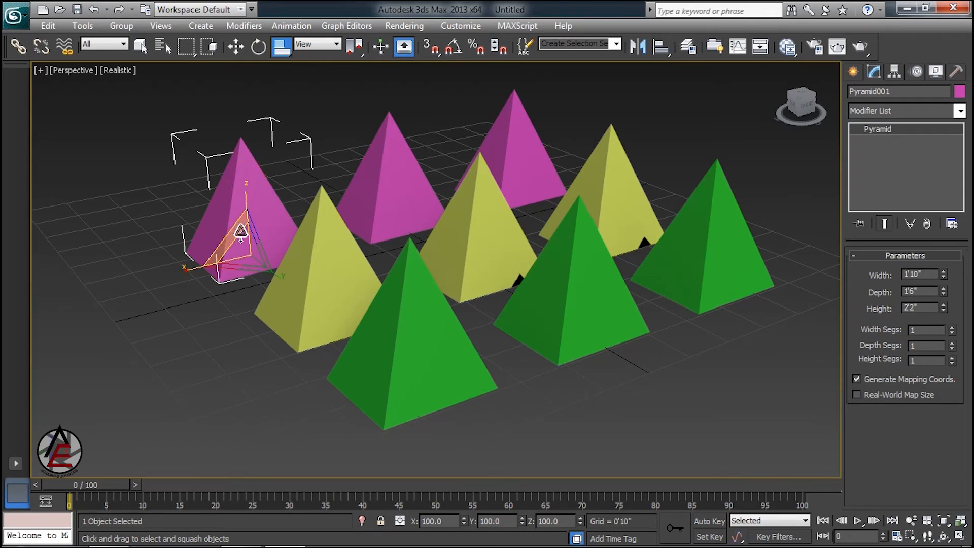
key("w")
left_click_drag(241, 231, 172, 184, "shift")
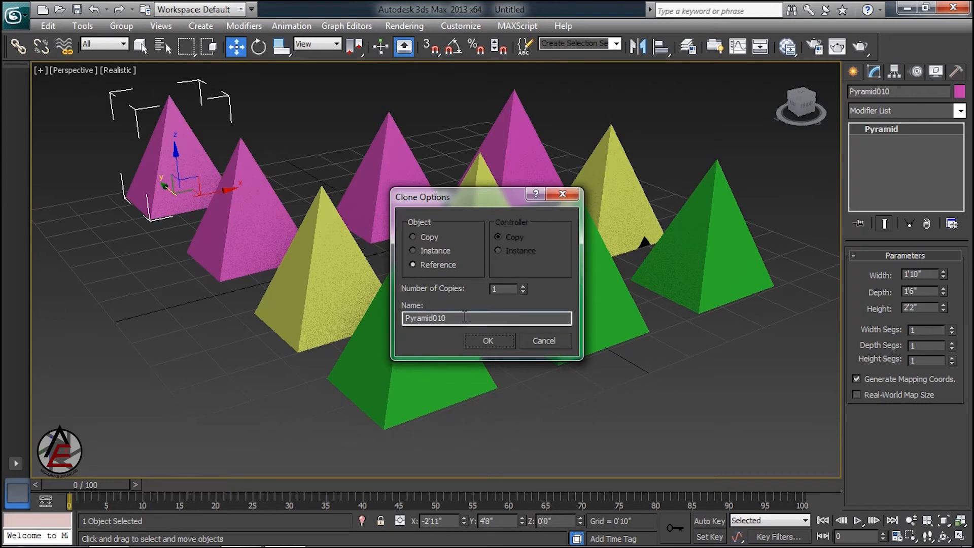
left_click(540, 340)
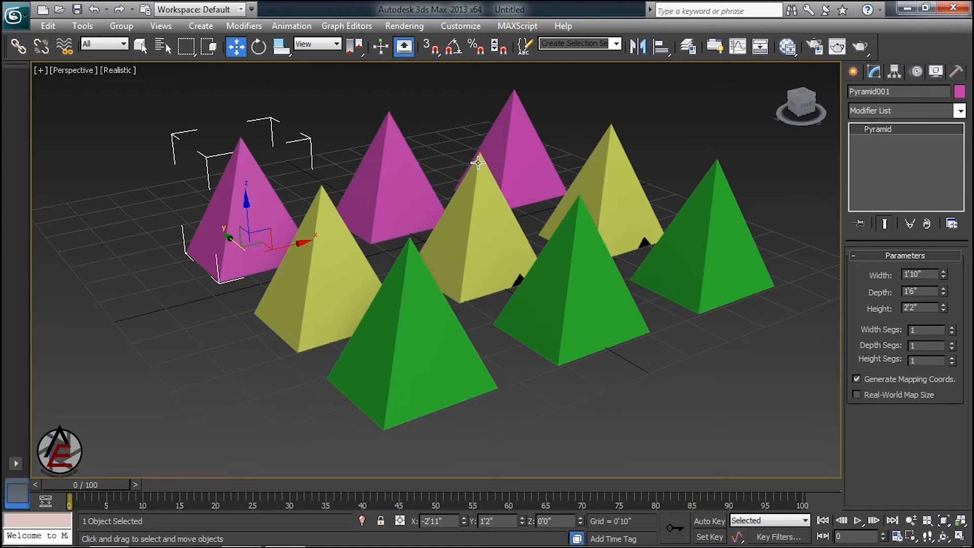
- Try to clone the green source pyramid forward along the Y axis, cancelling the clone
left_click(310, 269)
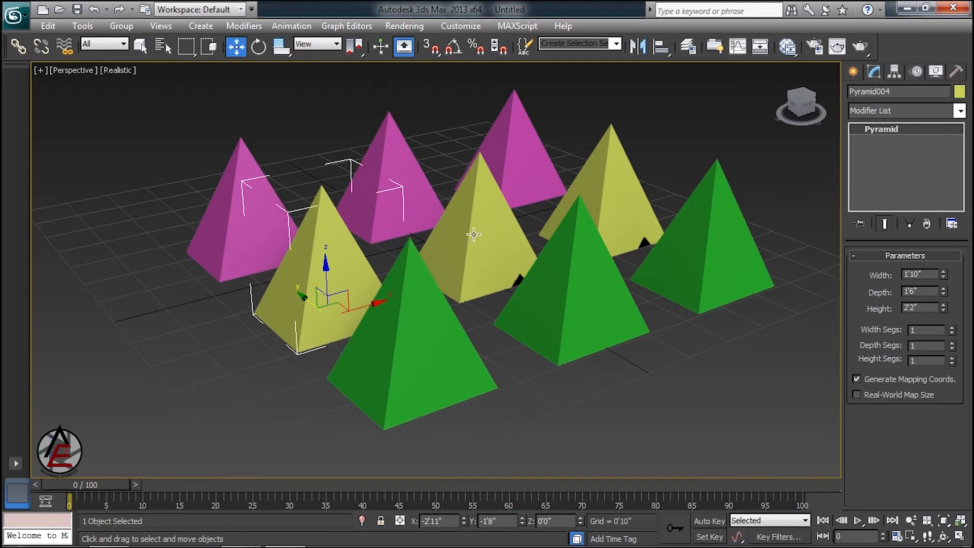
left_click(424, 318)
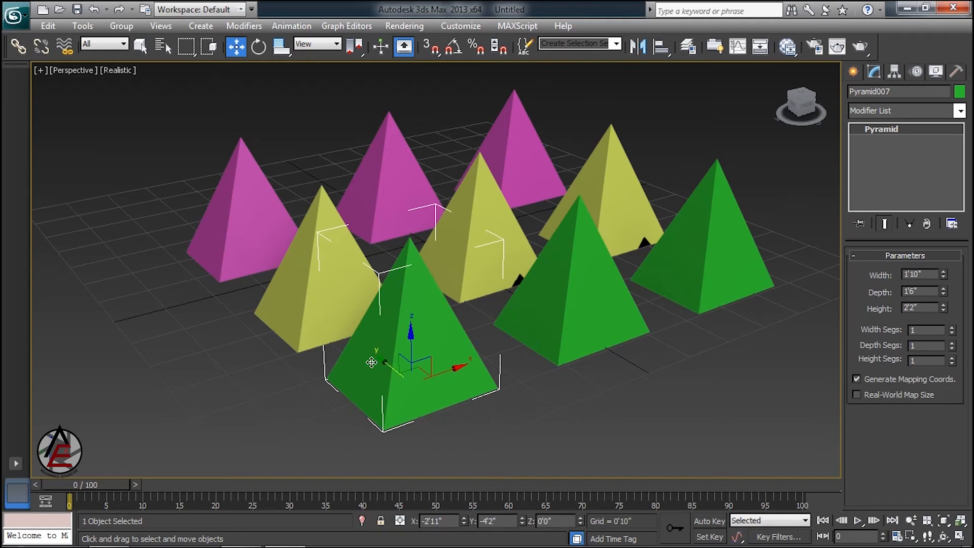
left_click_drag(381, 360, 458, 418, "shift")
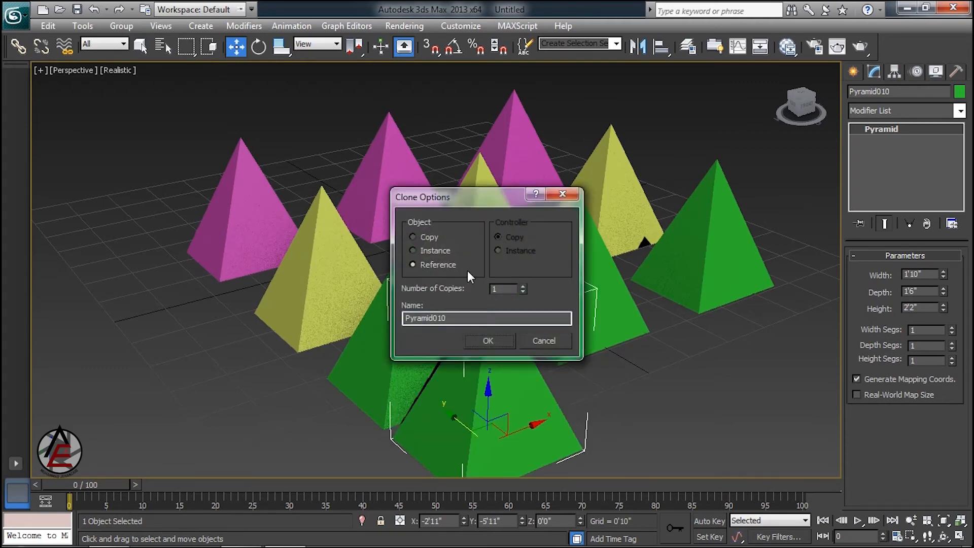
key("Escape")
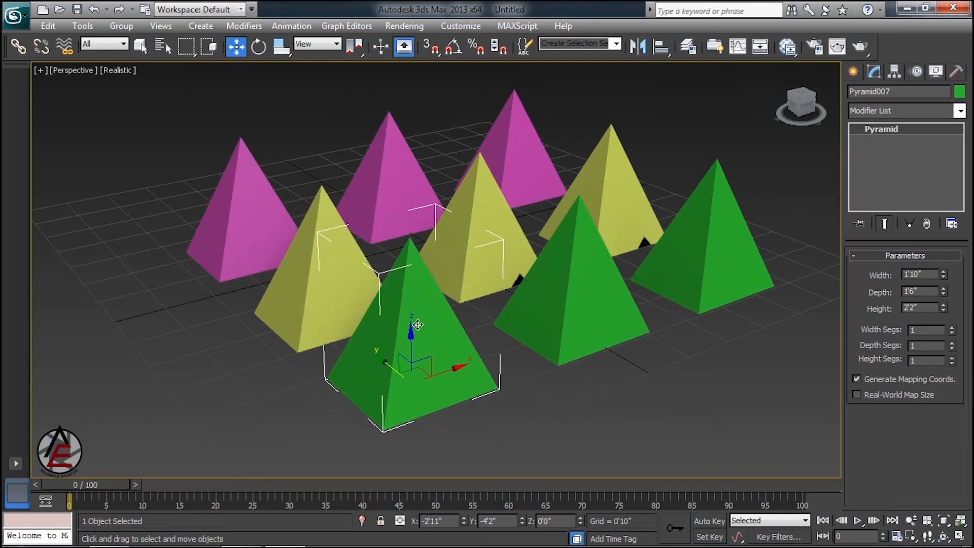
- Lock the selection on the middle green reference and move it far back along the Y axis to about 37'4"
left_click(586, 298)
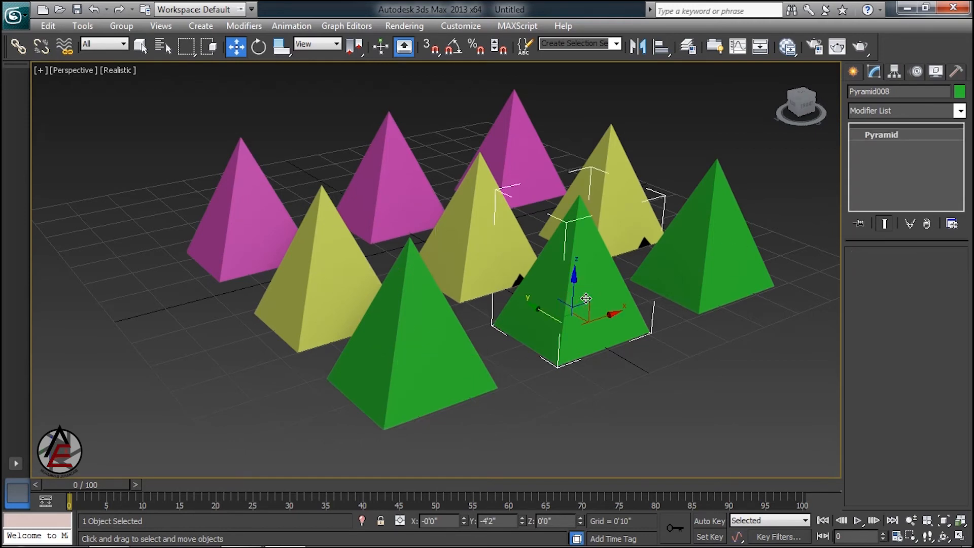
key("space")
left_click_drag(756, 402, 517, 308)
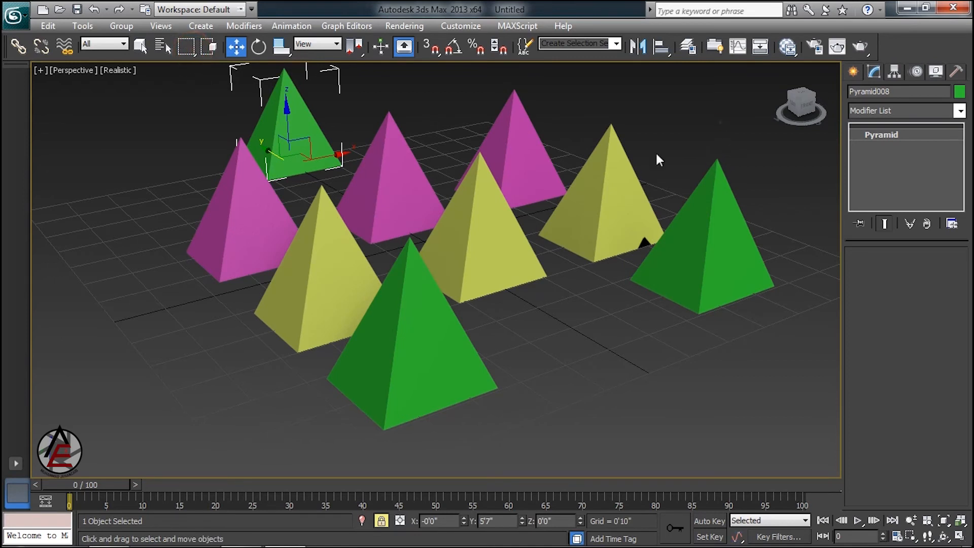
left_click_drag(657, 157, 598, 356)
scroll(588, 366, "down", 6)
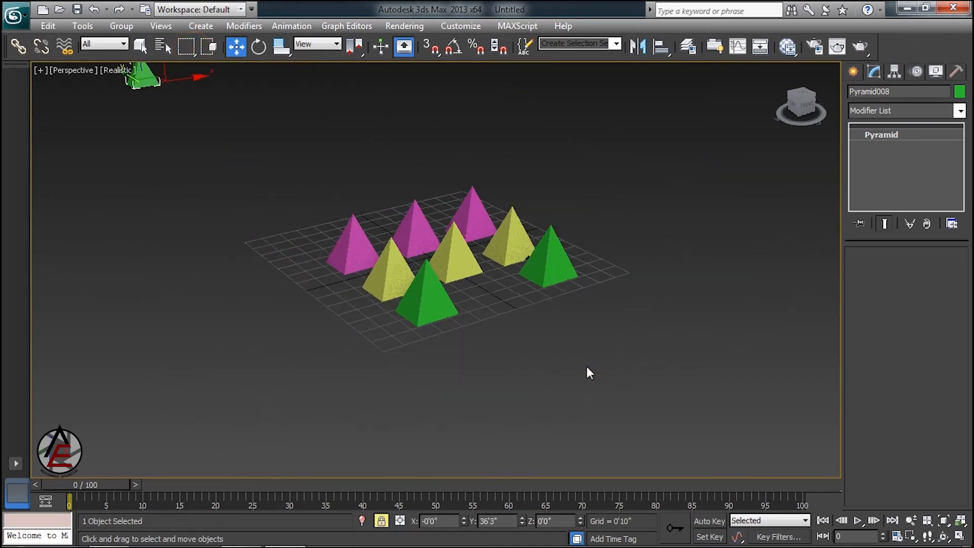
key("z")
scroll(563, 316, "down", 4)
scroll(561, 314, "down", 8)
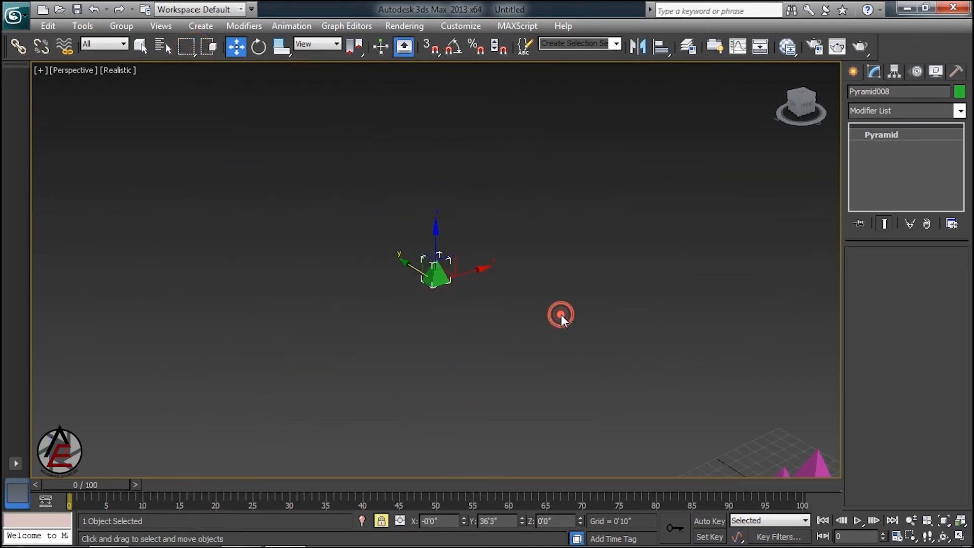
left_click_drag(559, 351, 555, 348)
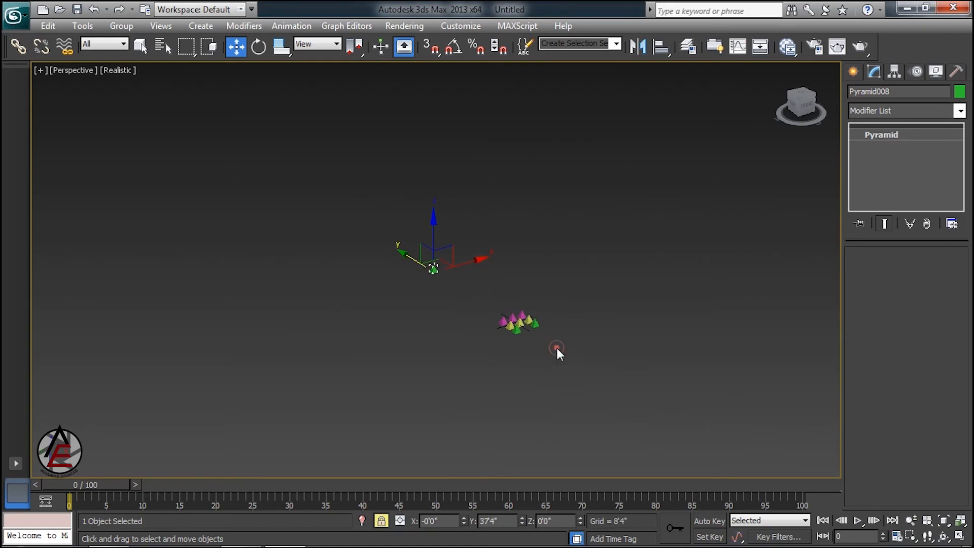
- Delete the displaced green pyramid and all the remaining pyramids from the scene
key("q")
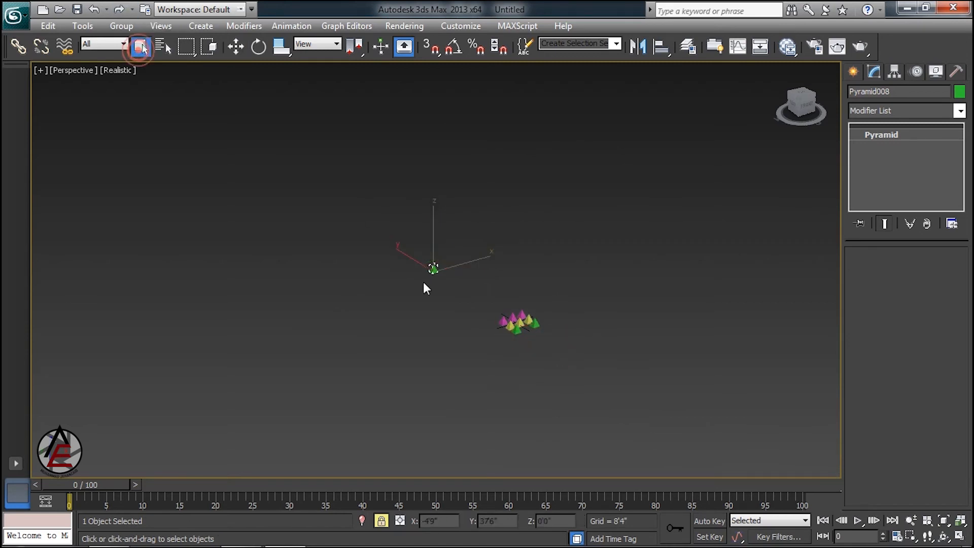
scroll(432, 254, "up", 4)
left_click(433, 249)
key("Delete")
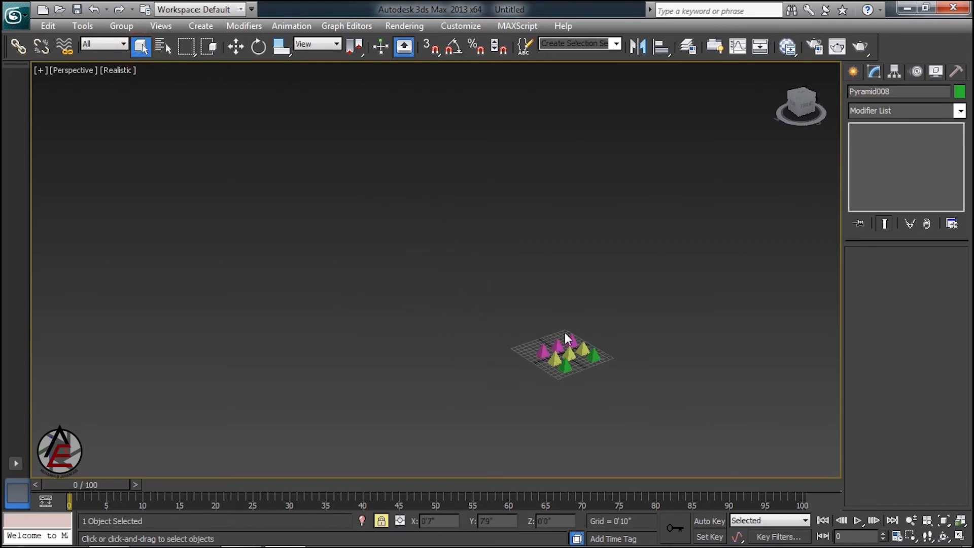
left_click_drag(620, 345, 527, 390)
key("Delete")
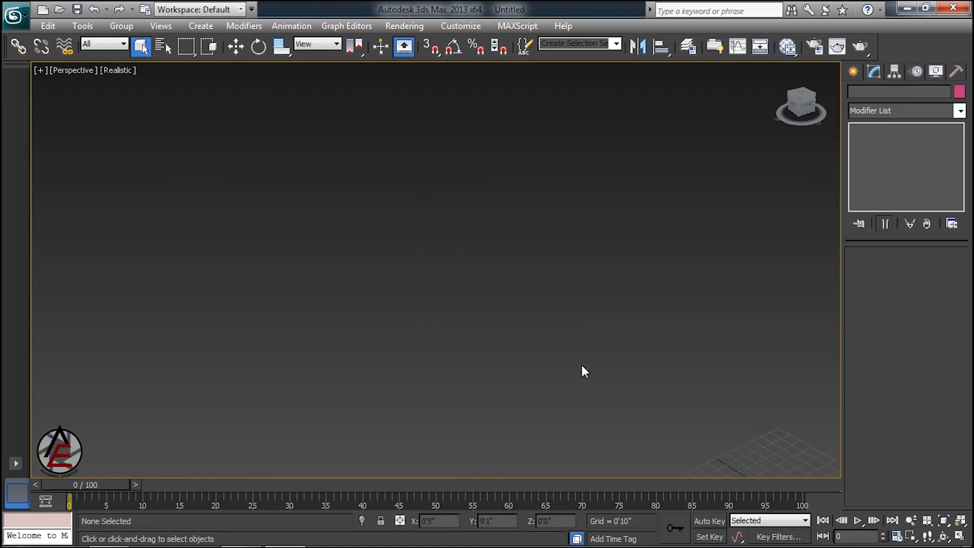
- Create a sphere with a radius of about 1'7" on the grid, behind its center
scroll(331, 215, "up", 6)
key("g")
left_click(856, 72)
key("g")
scroll(732, 223, "down", 6)
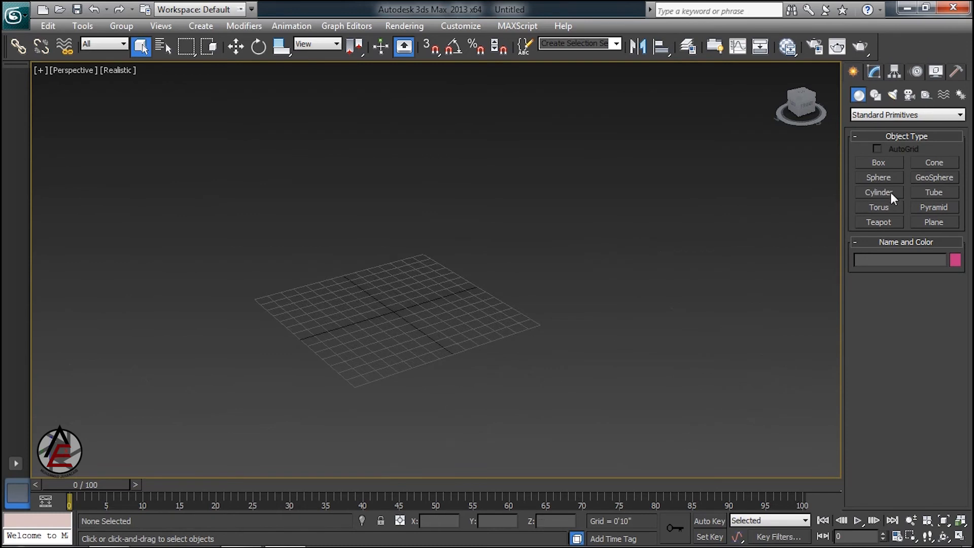
left_click(878, 177)
left_click_drag(348, 295, 349, 306)
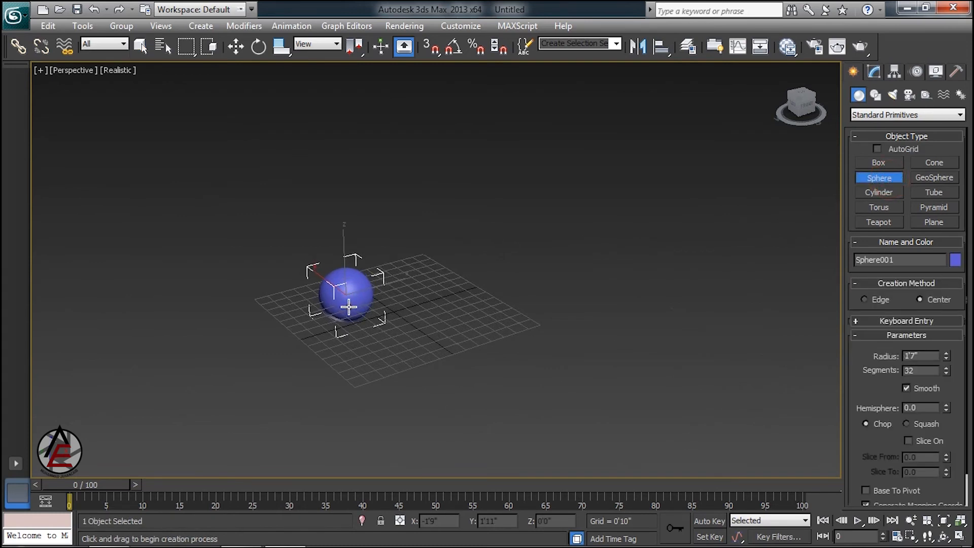
- Clone the sphere along the X axis as 20 independent copies, spaced about 5'3" apart
key("w")
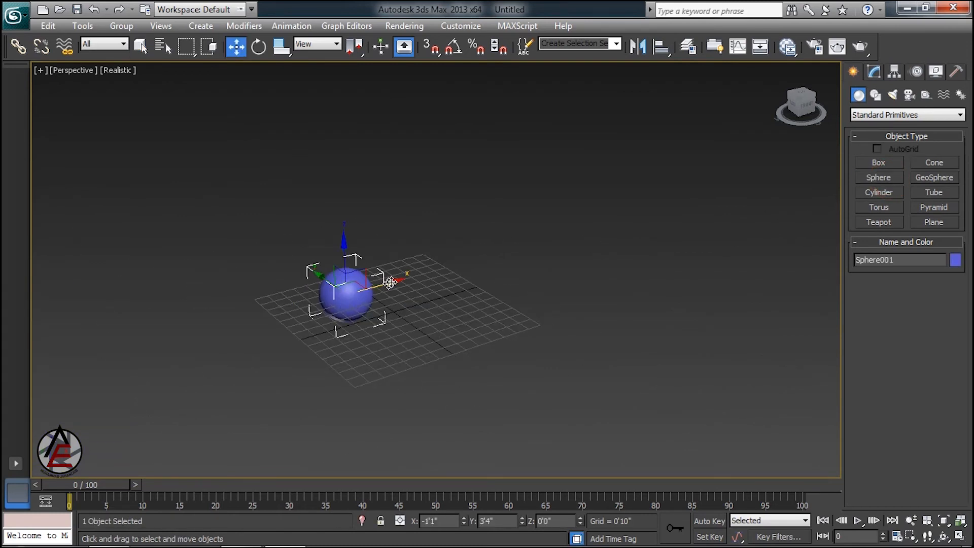
left_click_drag(390, 283, 467, 262, "shift")
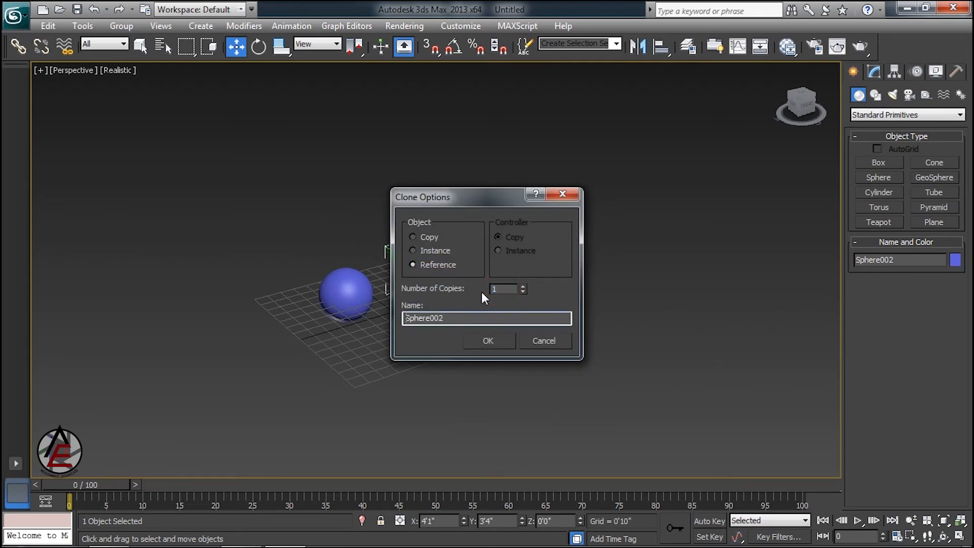
left_click(500, 289)
left_click(429, 236)
left_click(490, 341)
- Enlarge the radius of the row's seventh sphere, and set the twelfth sphere's radius to about 3'4"
scroll(507, 312, "down", 5)
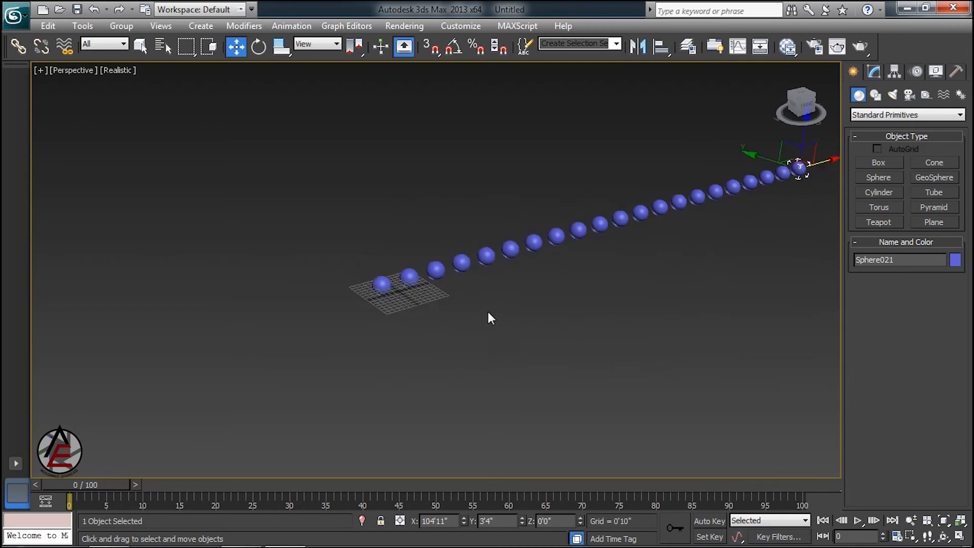
middle_click_drag(489, 317, 458, 346)
scroll(458, 346, "down", 2)
left_click(468, 290)
left_click(467, 285)
scroll(467, 286, "up", 4)
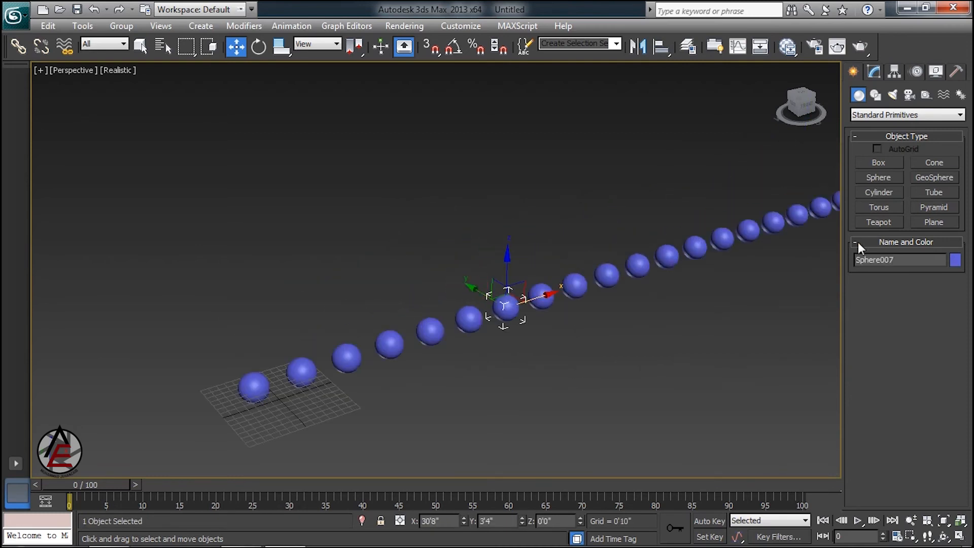
left_click(873, 71)
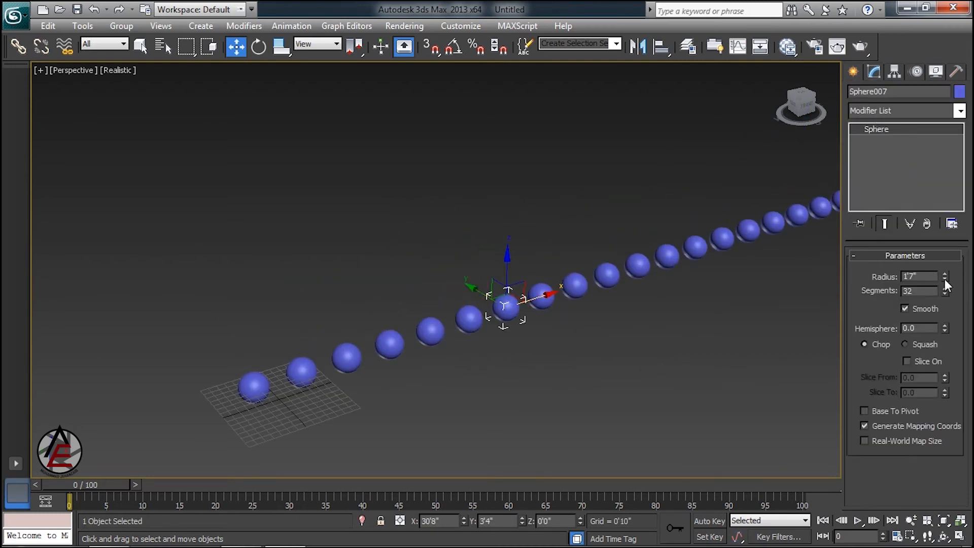
left_click_drag(945, 276, 947, 239)
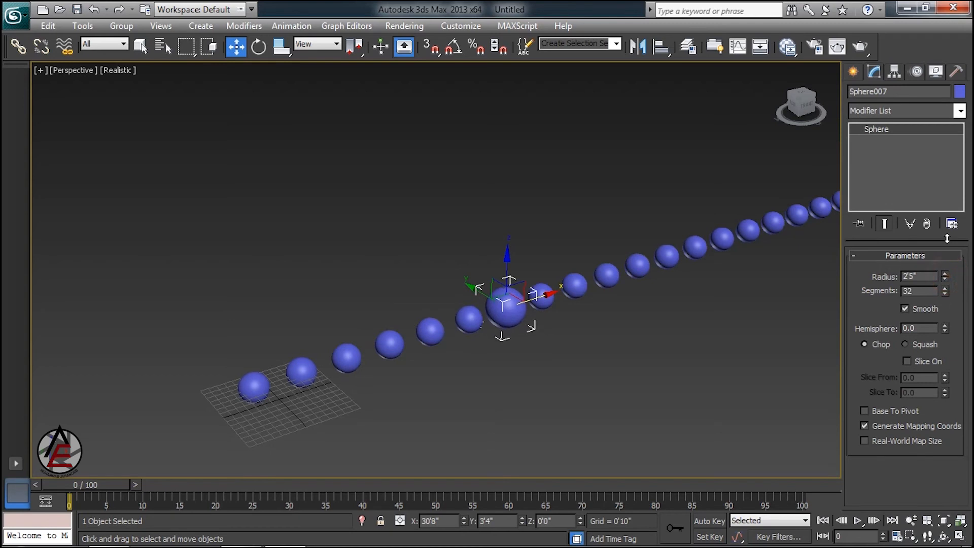
left_click(667, 254)
left_click_drag(945, 276, 948, 192)
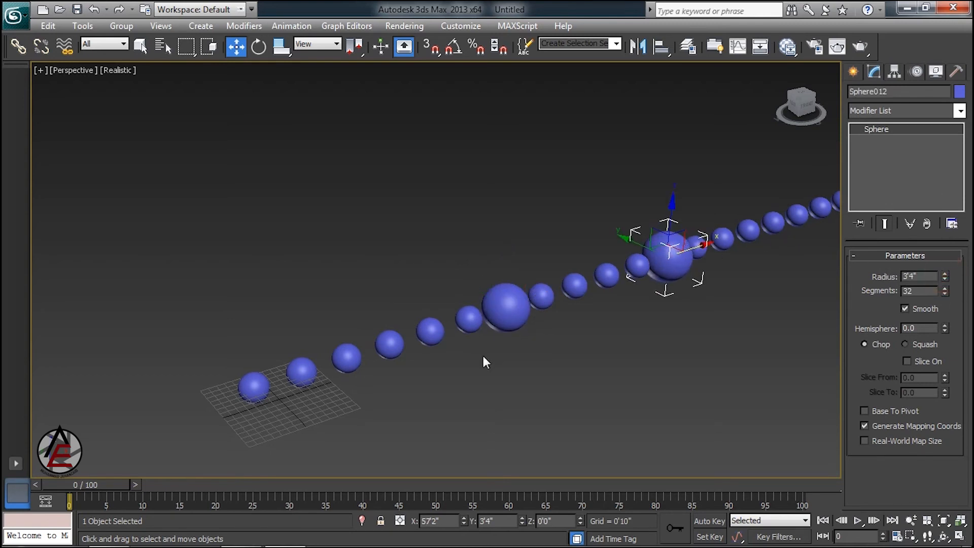
- Clone the row's first sphere forward along the Y axis to about -7'1" as a single independent copy
left_click(483, 356)
middle_click_drag(299, 339, 362, 253)
left_click(321, 299)
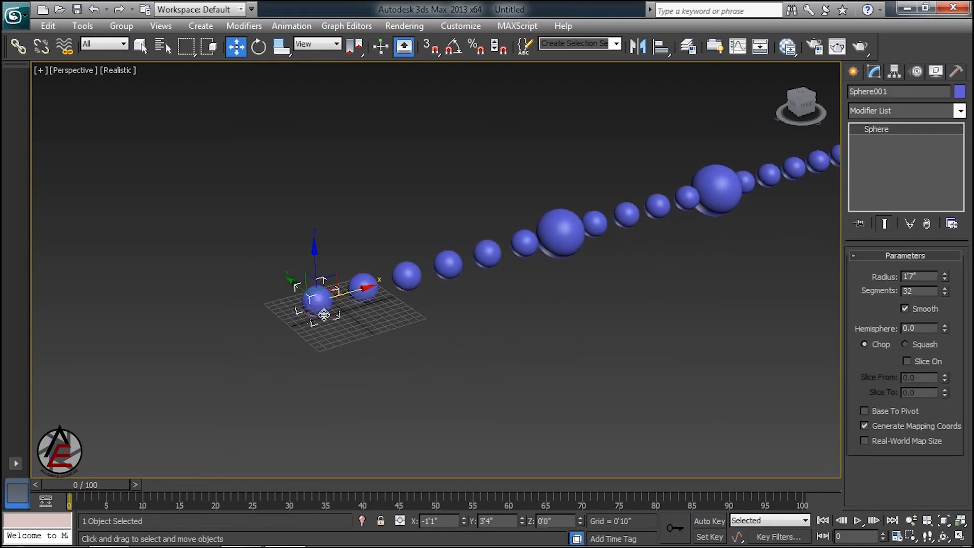
left_click(289, 280)
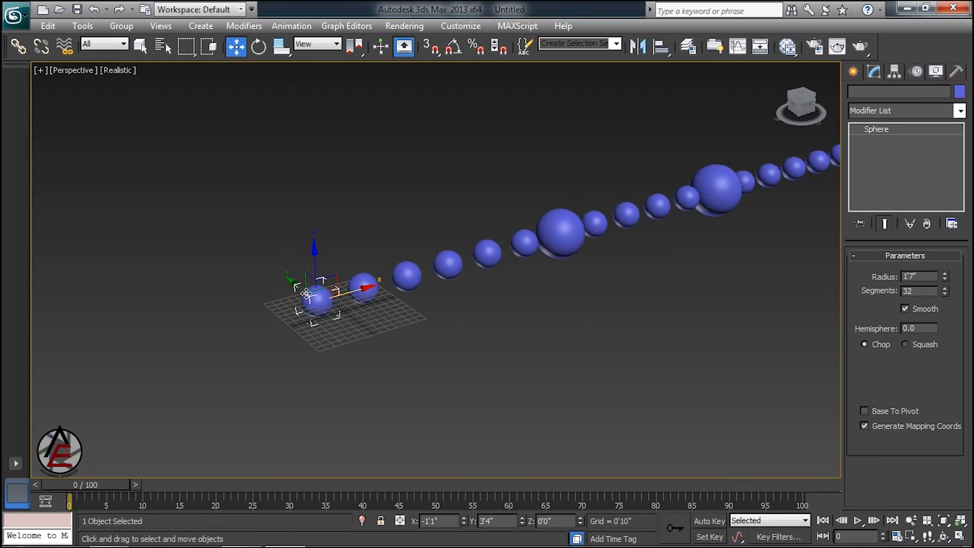
mouse_move(295, 282)
left_mouse_down("shift")
mouse_move(354, 331)
mouse_move(334, 327)
left_mouse_up("shift")
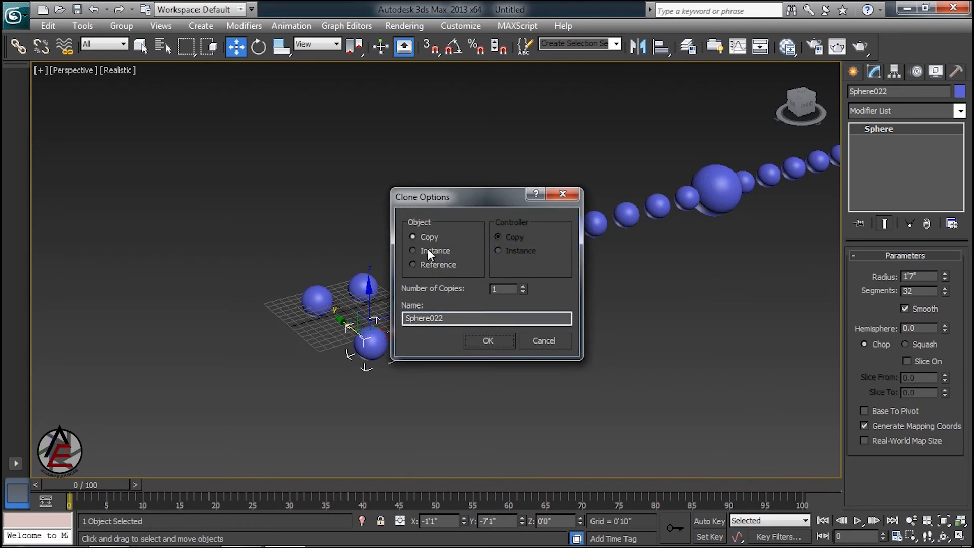
left_click(487, 339)
- Clone the front sphere along the X axis as 20 instances, spaced about 6'6" apart
left_click_drag(412, 335, 479, 312, "shift")
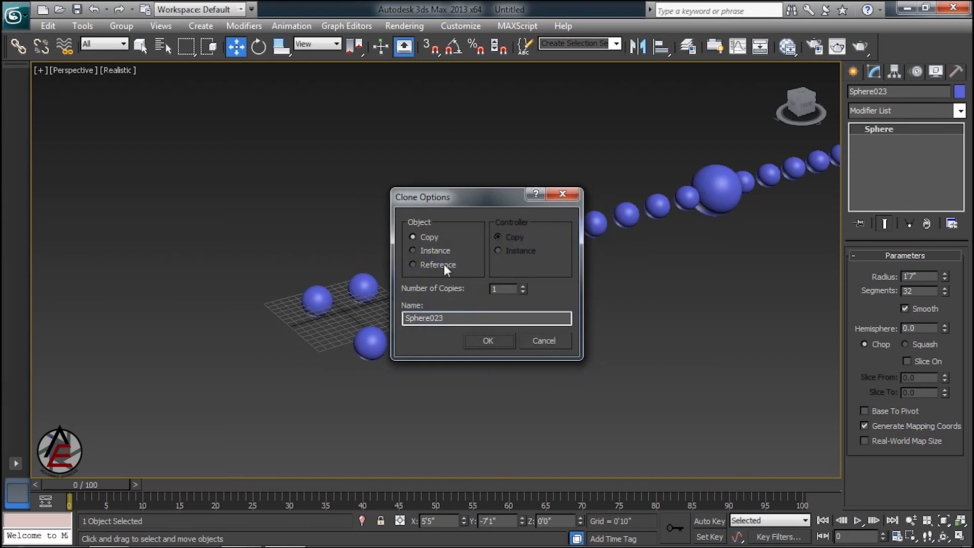
double_click(503, 289)
type("20")
left_click(501, 343)
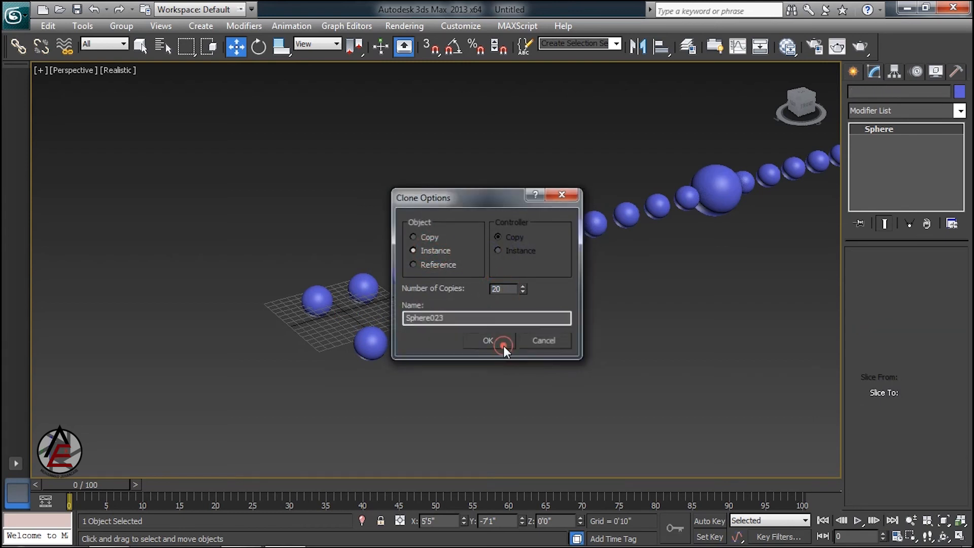
- Adjust the instanced second row through its individual spheres to a radius of about 2'2" and 34 segments
left_click(376, 342)
left_click_drag(945, 274, 953, 248)
left_click(632, 257)
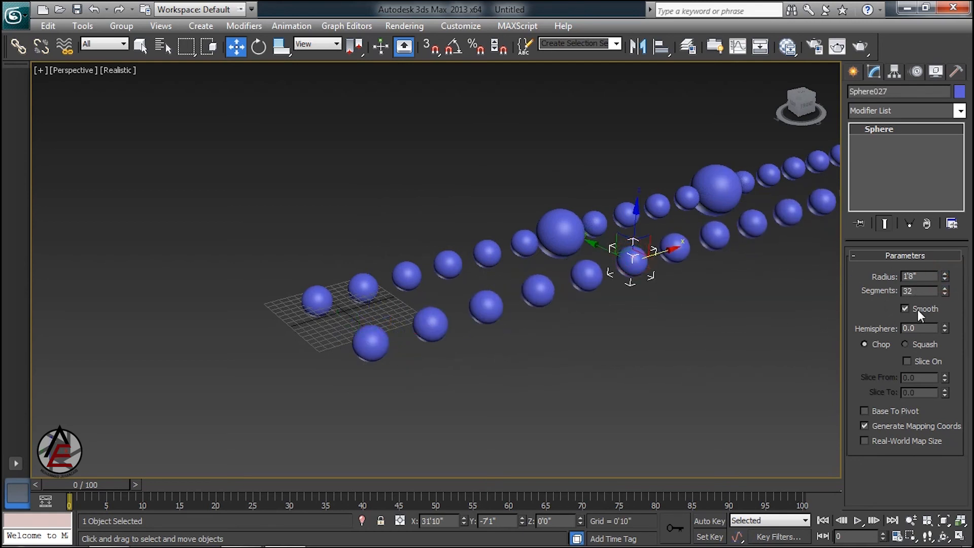
left_click_drag(944, 292, 944, 269)
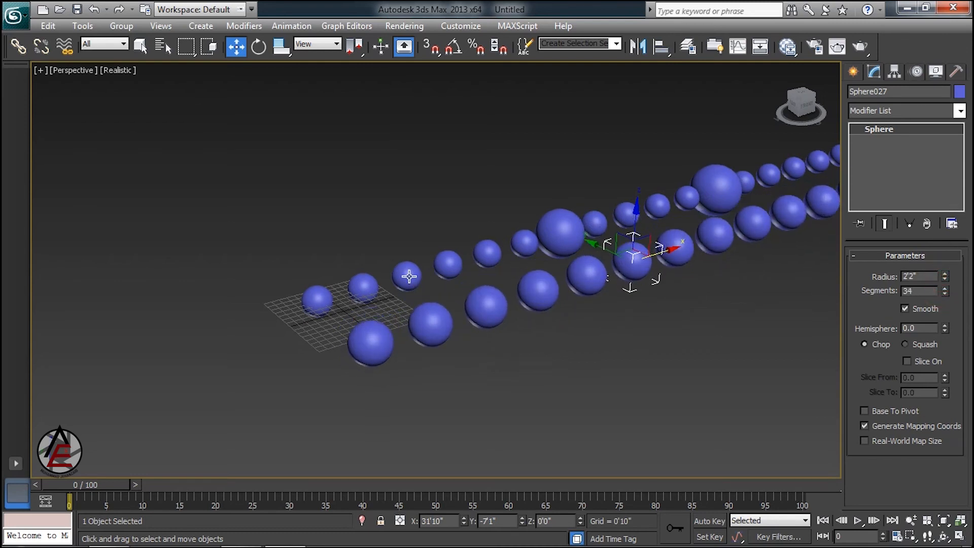
- Clone the second row's first sphere forward along the Y axis to about -15'11" as one independent copy
left_click(369, 338)
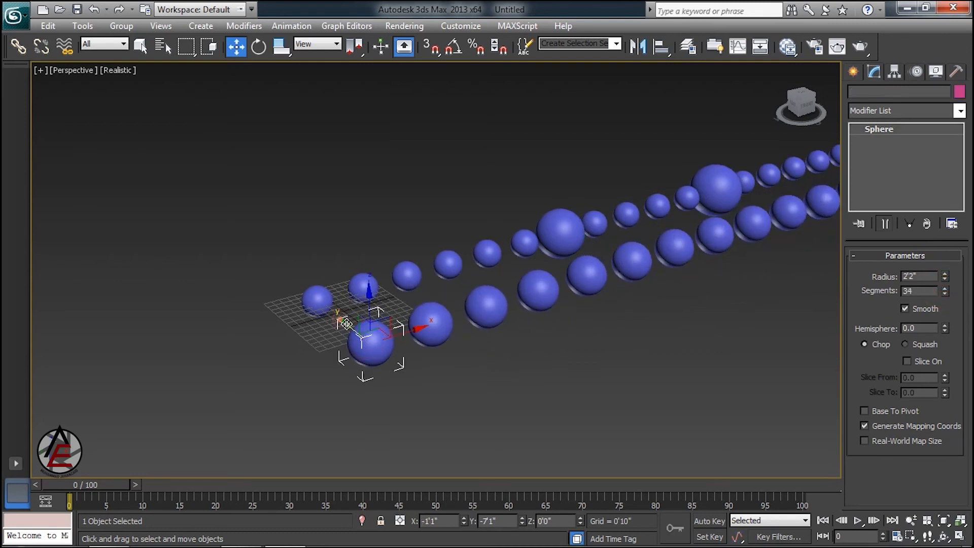
left_click_drag(346, 324, 398, 365, "shift")
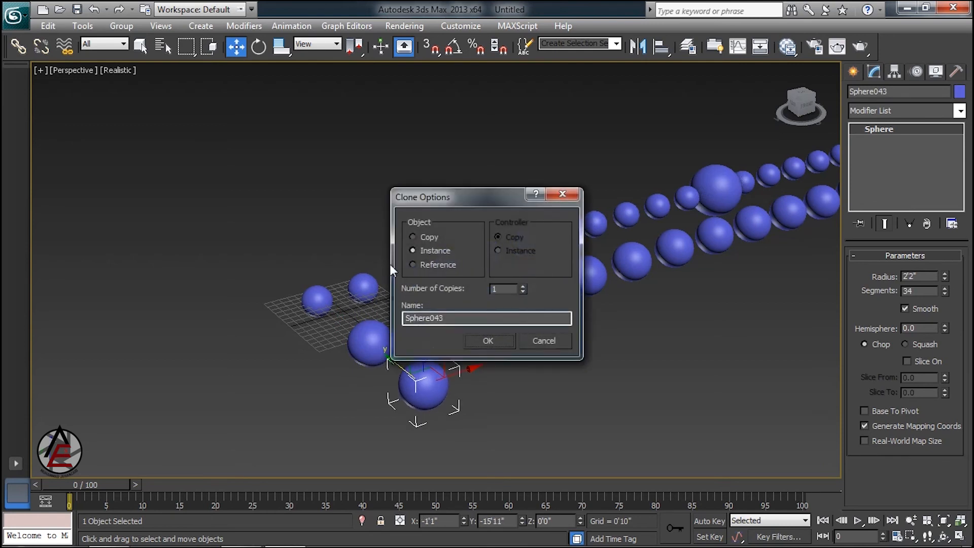
left_click(428, 237)
left_click(488, 340)
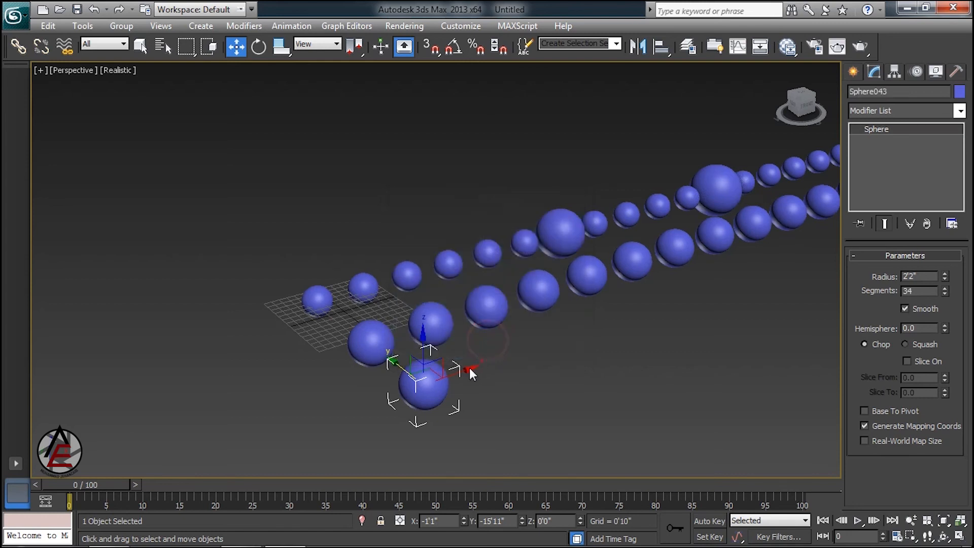
- Clone the new front sphere along the X axis as 20 references, spaced about 5'6" apart
left_click_drag(470, 368, 516, 354, "shift")
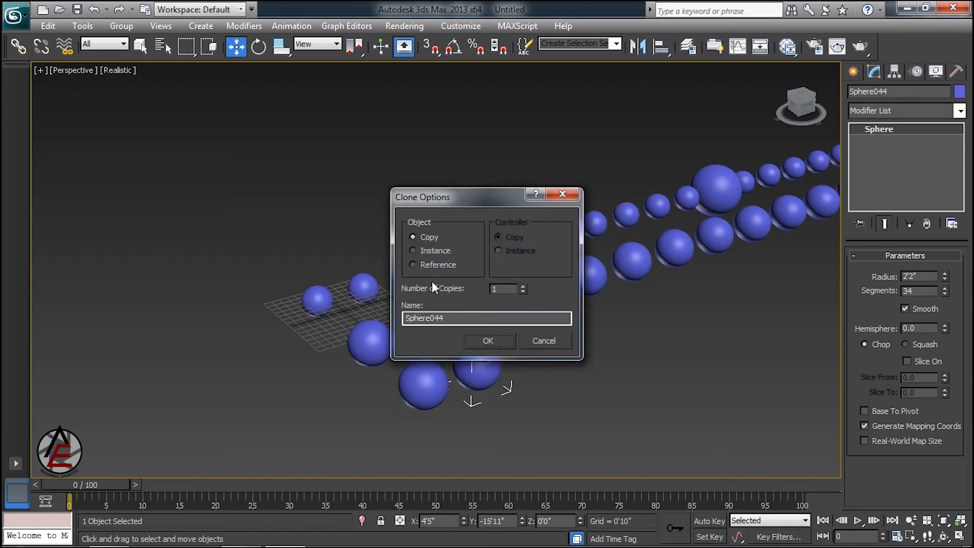
left_click(428, 264)
double_click(500, 289)
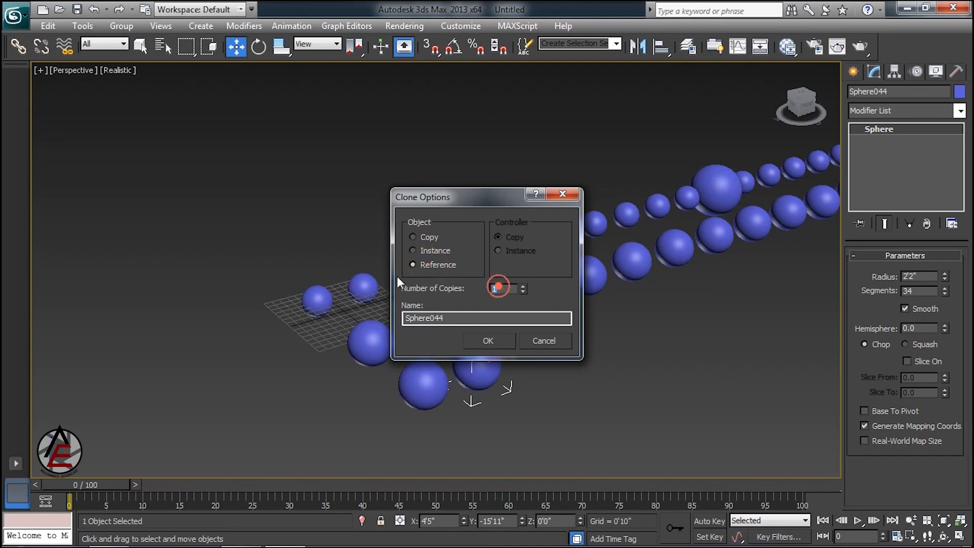
type("20")
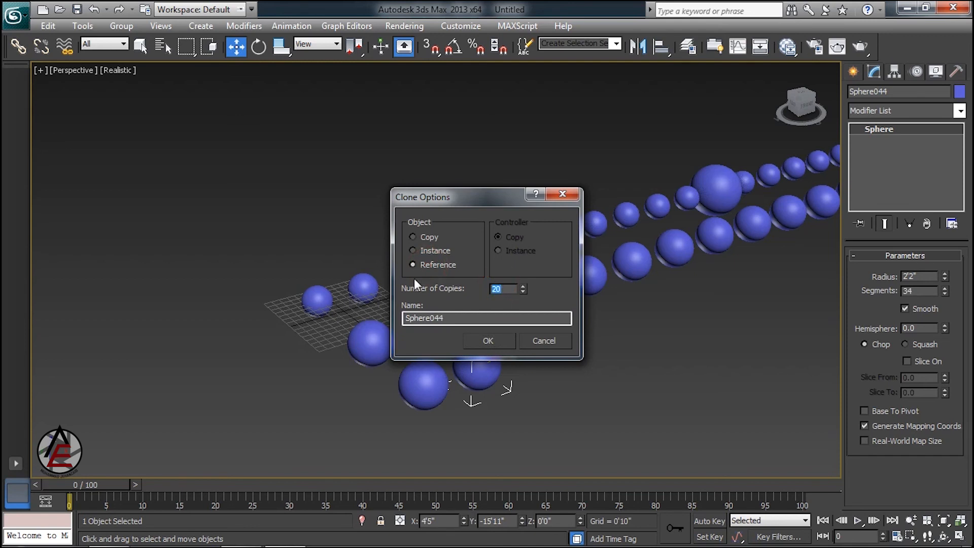
left_click(483, 345)
- Reduce the radius of the third row's source sphere and select the row's third sphere to check its modifier stack
left_click(440, 375)
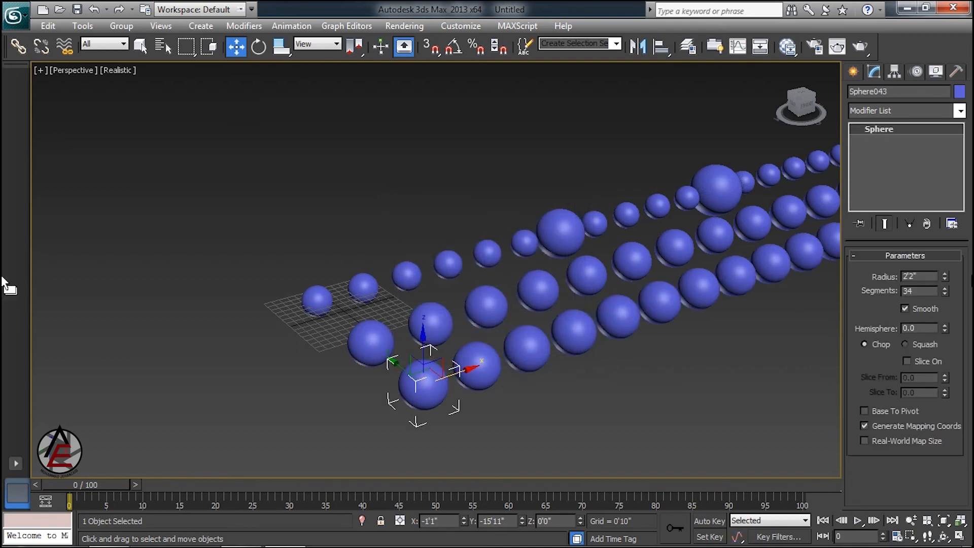
left_click_drag(944, 276, 964, 306)
left_click(528, 350)
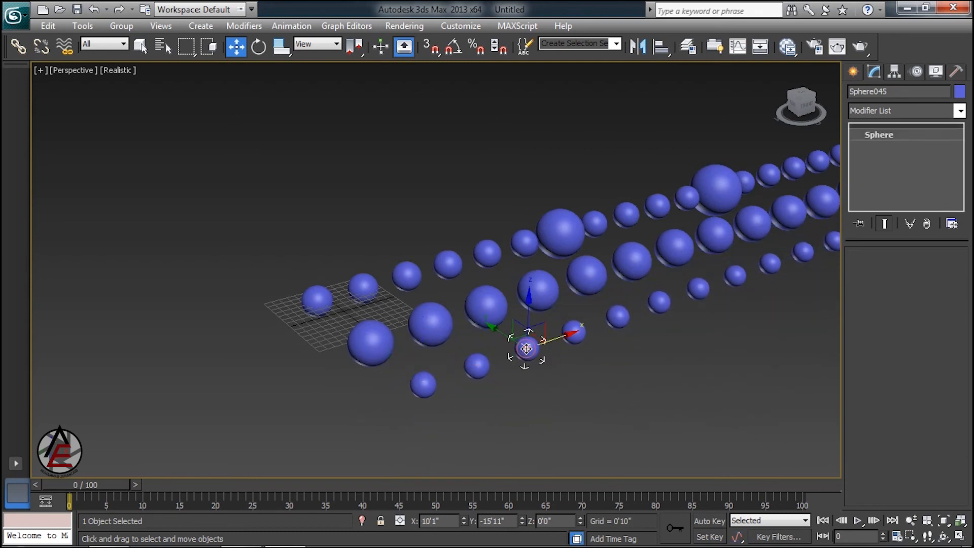
mouse_move(549, 344)
left_mouse_down()
mouse_move(529, 351)
mouse_move(550, 342)
left_mouse_up()
- Examine the first and third spheres of the back row, the reference coordinate system options, and all three rows of spheres
left_click(317, 299)
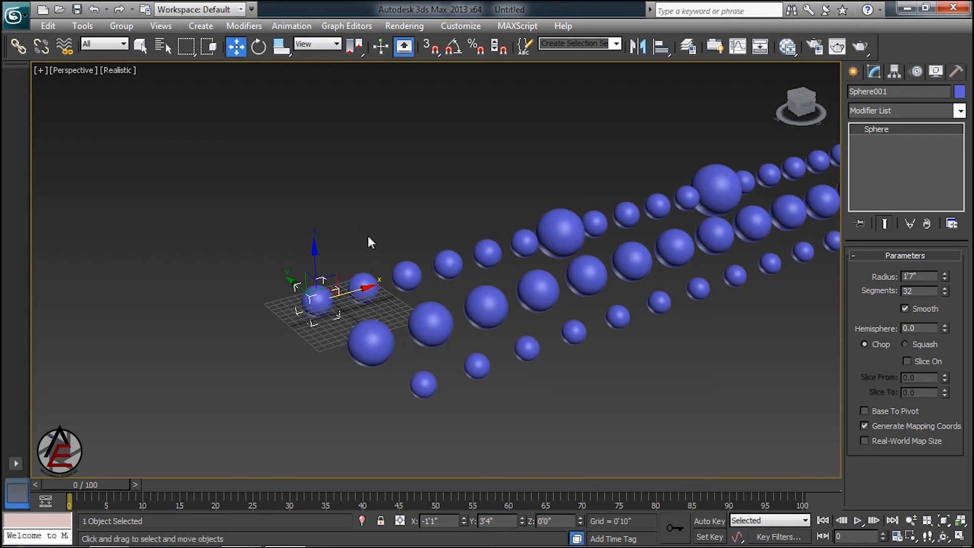
left_click(396, 273)
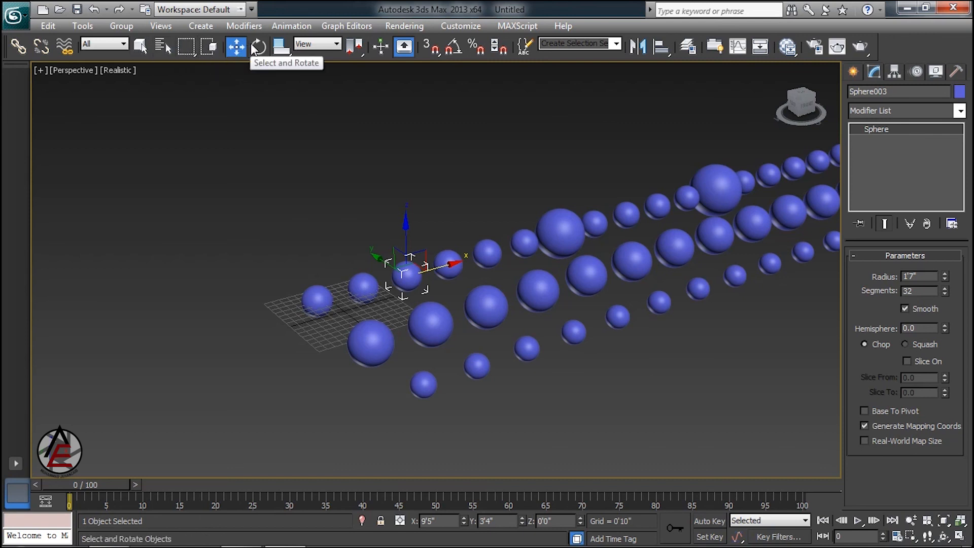
left_click(325, 45)
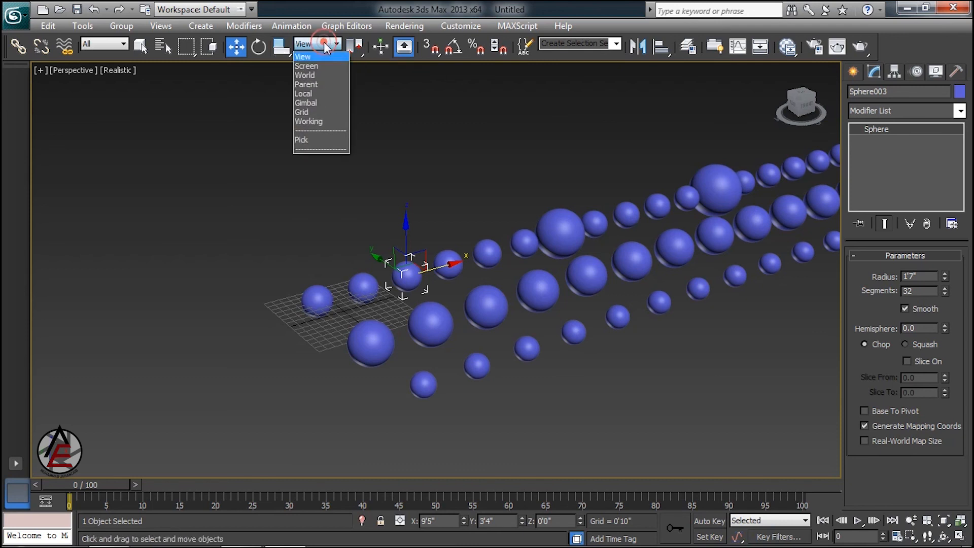
left_click(324, 44)
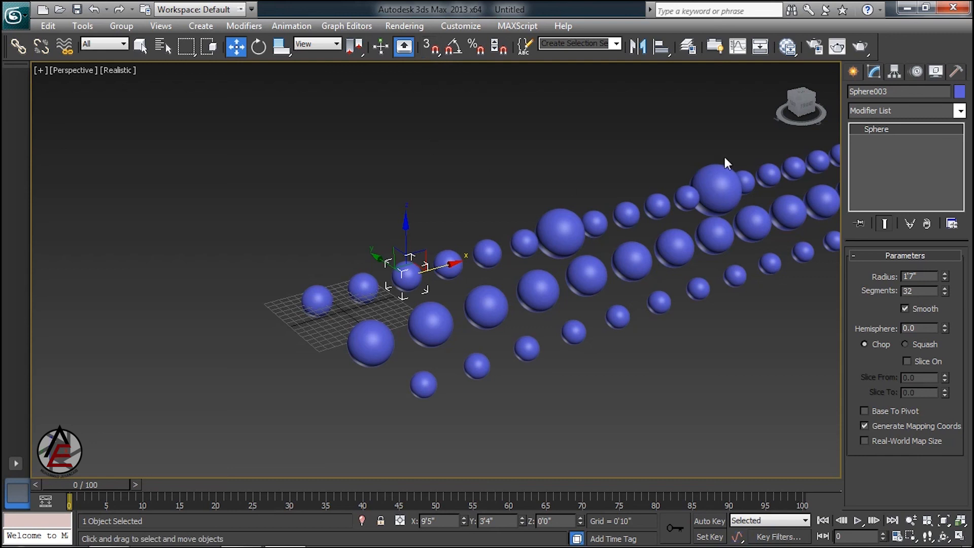
scroll(429, 182, "down", 3)
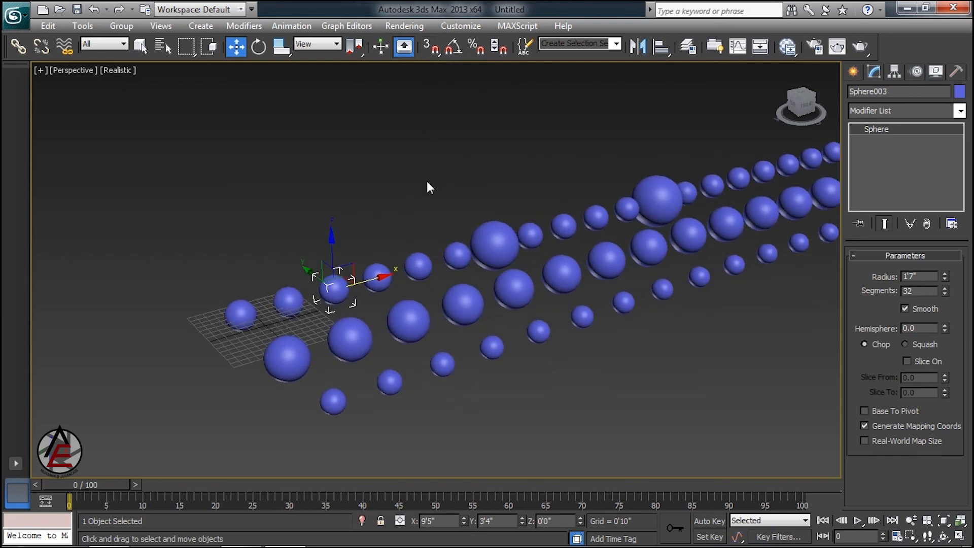
scroll(450, 181, "down", 3)
middle_click_drag(450, 181, 391, 215)
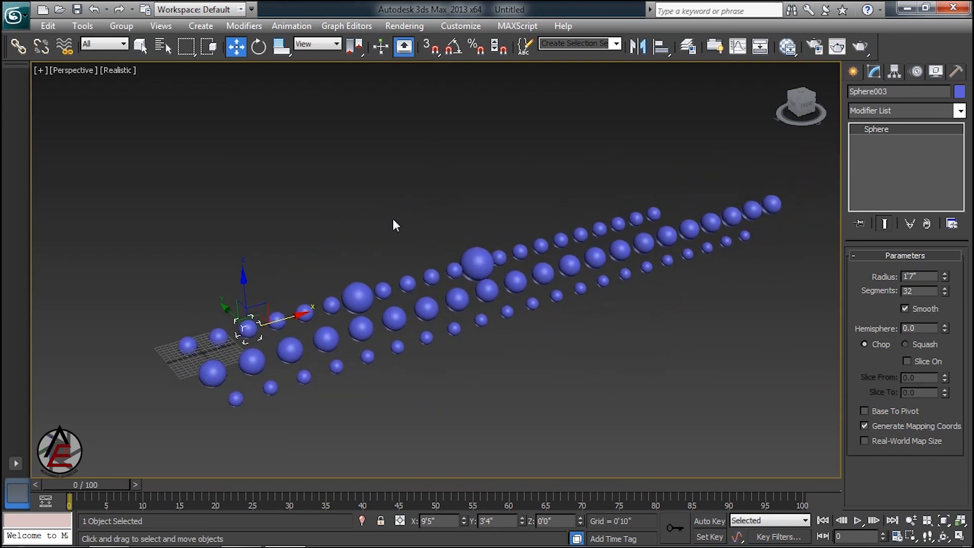
scroll(404, 270, "up", 4)
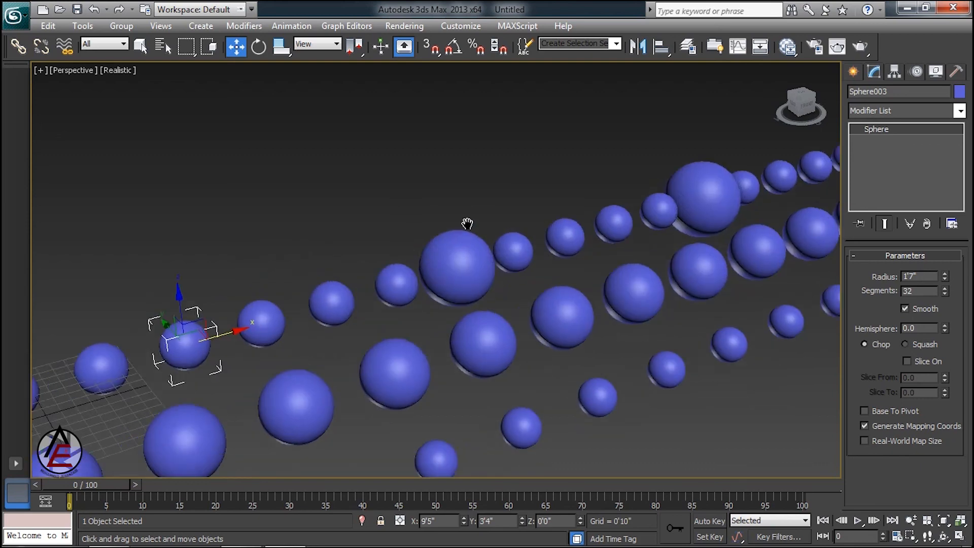
scroll(459, 223, "down", 2)
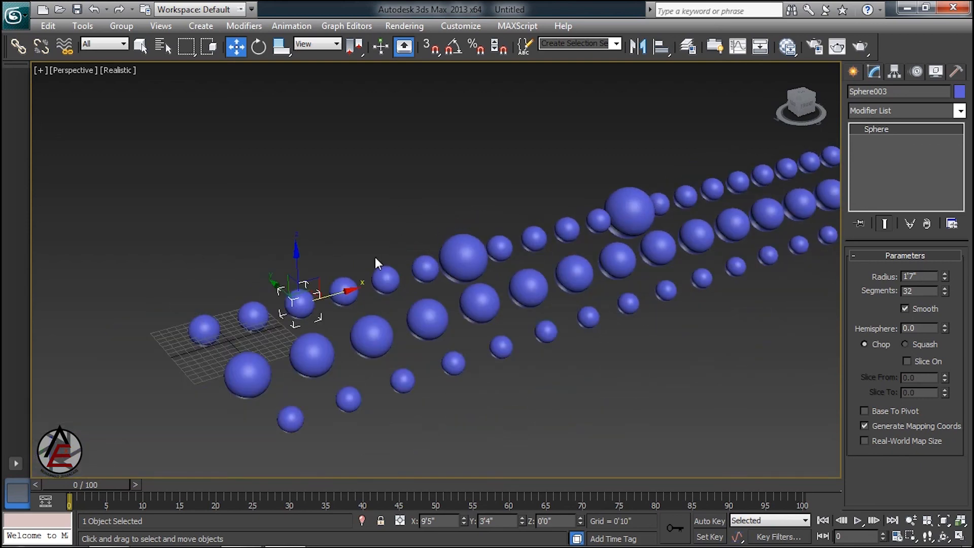